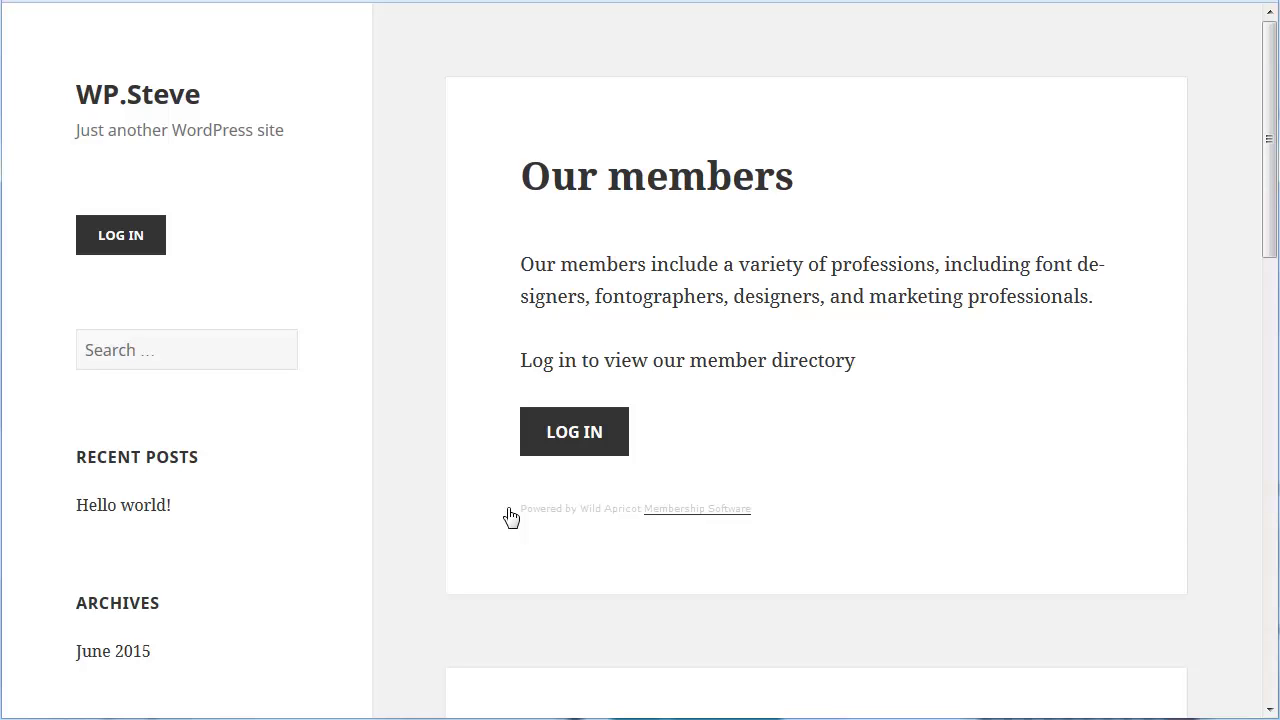
- Use the LOG IN button on Our members to reach the American Association of Typographers sign-in page
left_click(562, 450)
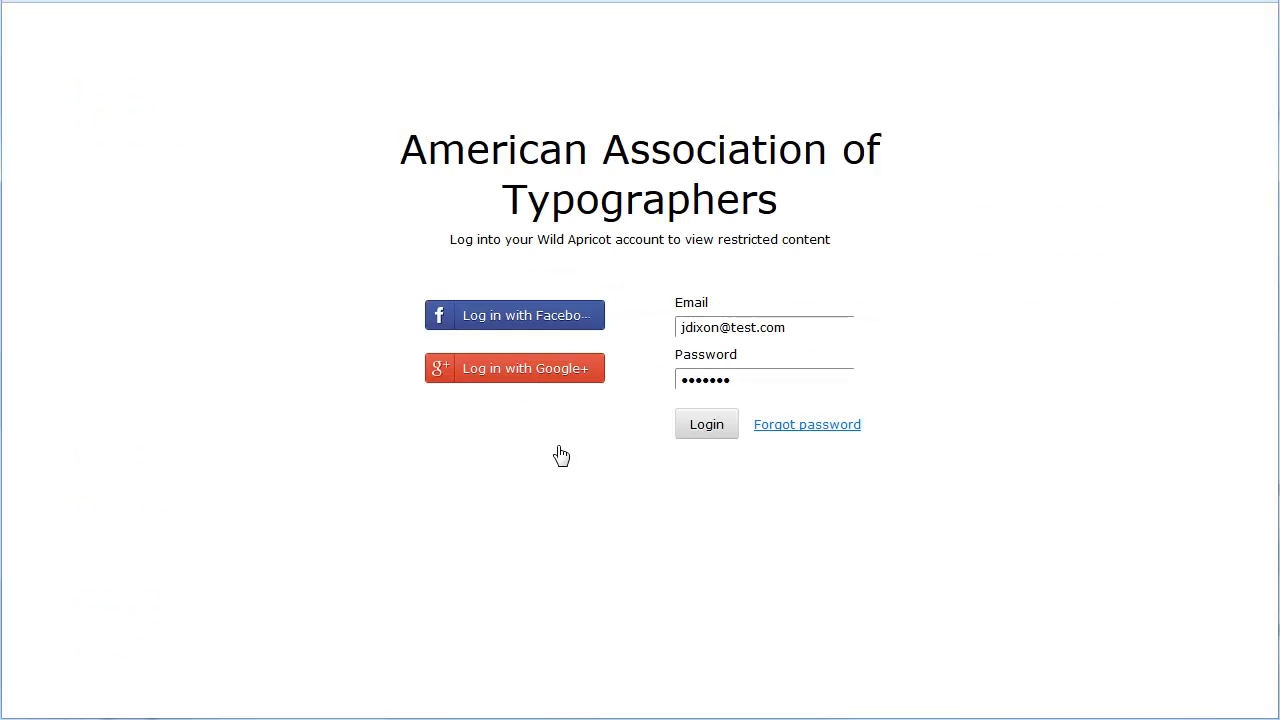
- Sign in with the prefilled member credentials, browse the 26-member directory, then log out from the sidebar
left_click(698, 430)
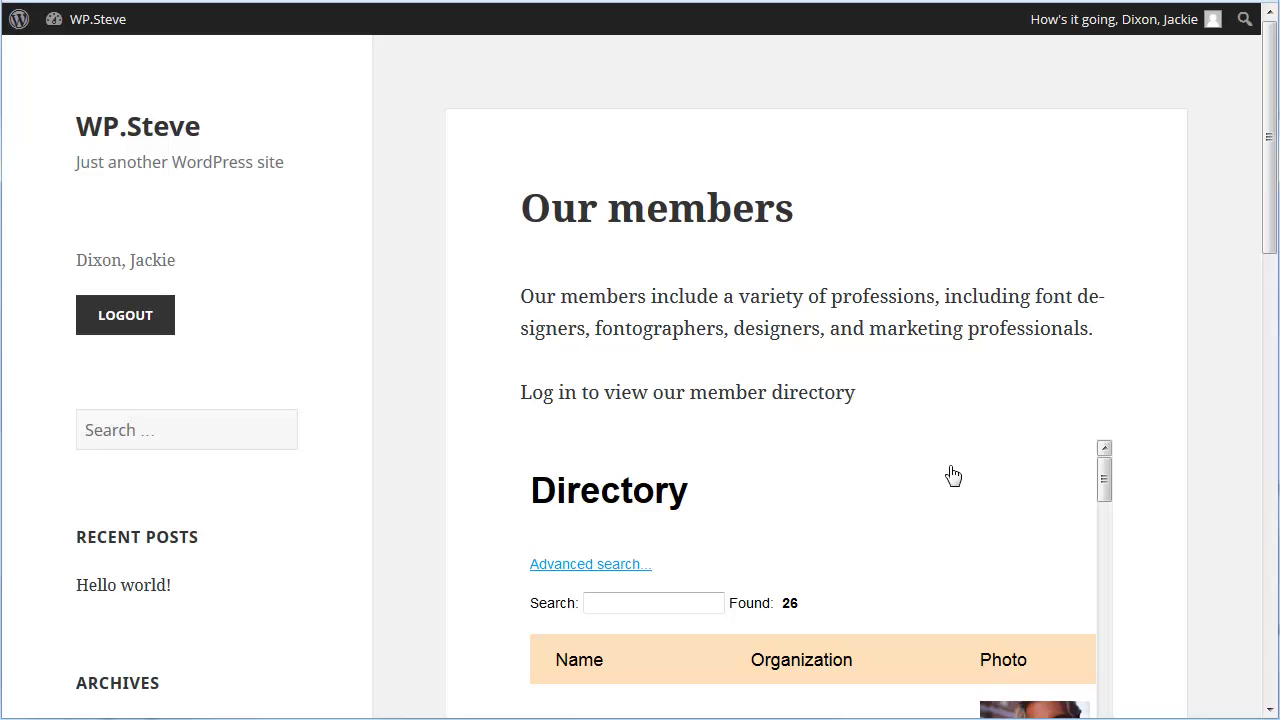
scroll(1105, 676, "down", 3)
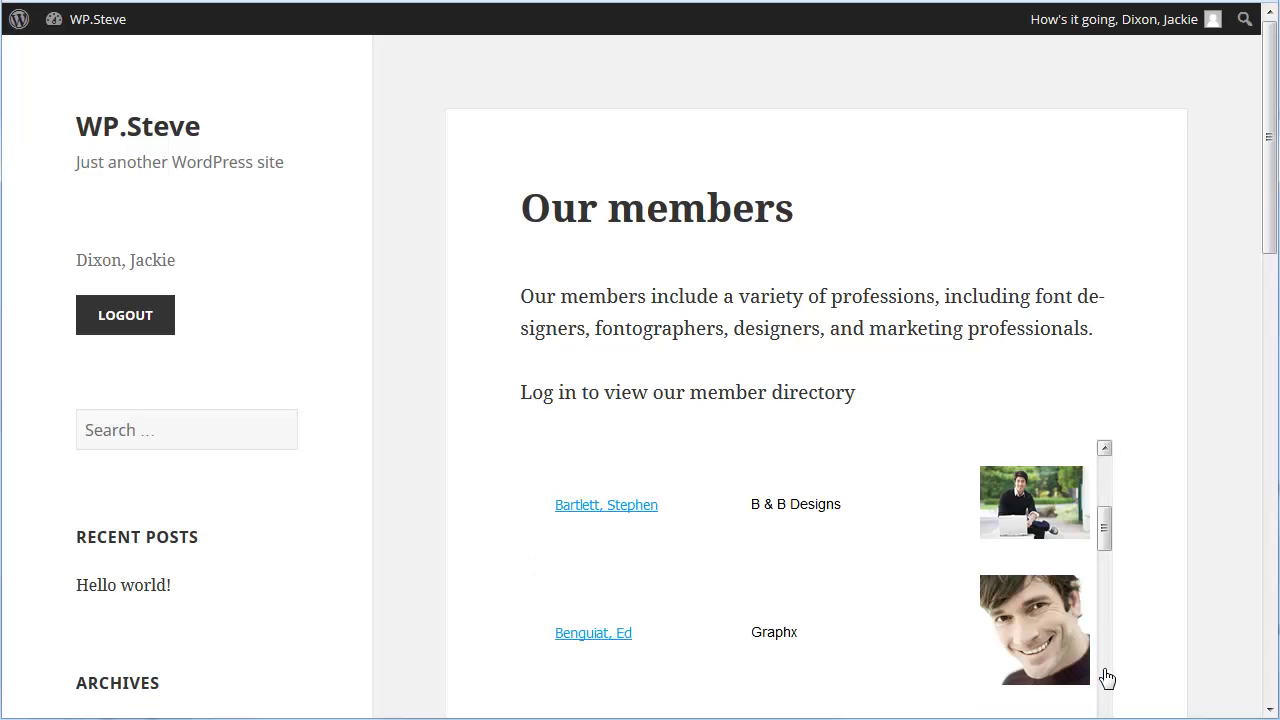
scroll(1106, 678, "down", 3)
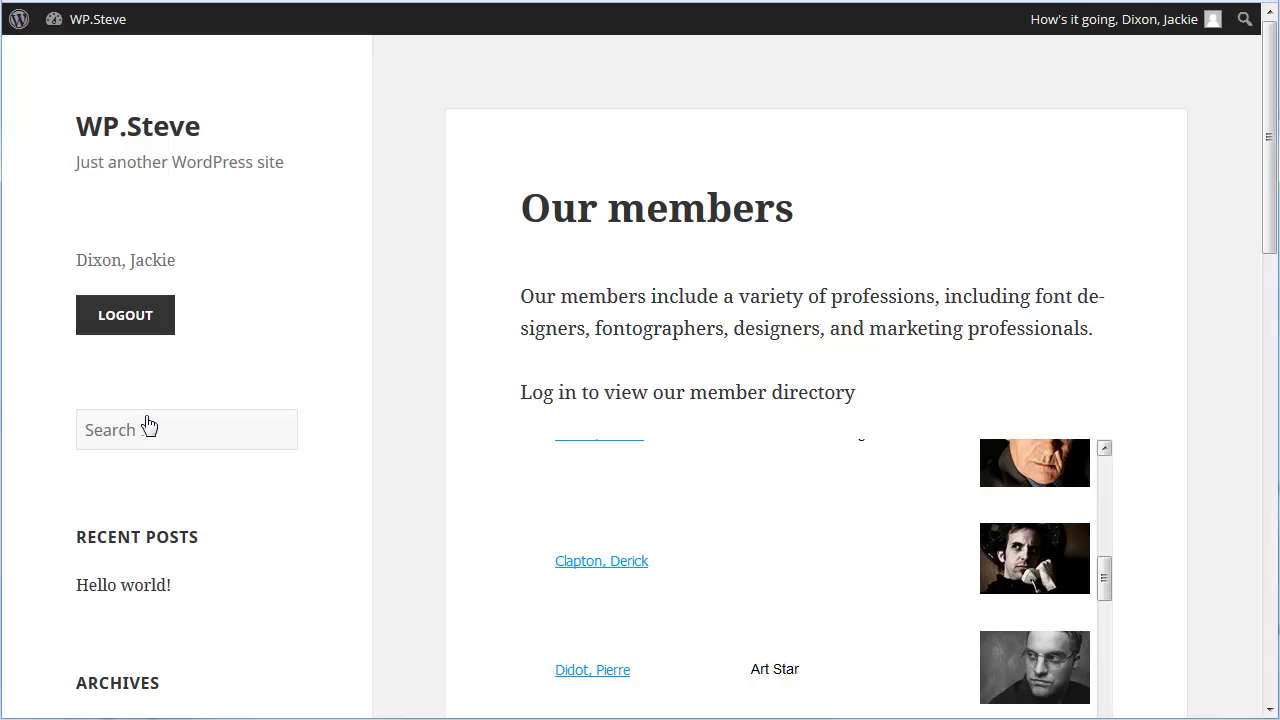
left_click(128, 318)
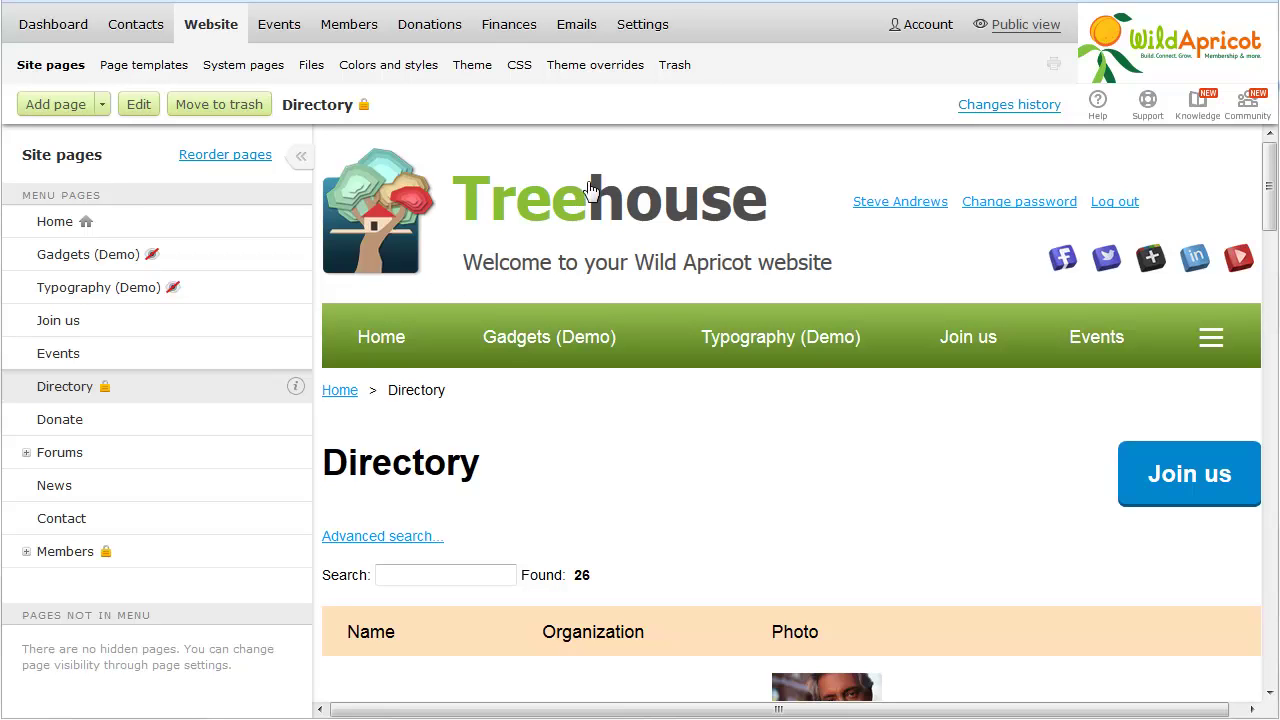
- Authorize a new WordPress application under Settings > Security > Authorized applications
mouse_move(638, 37)
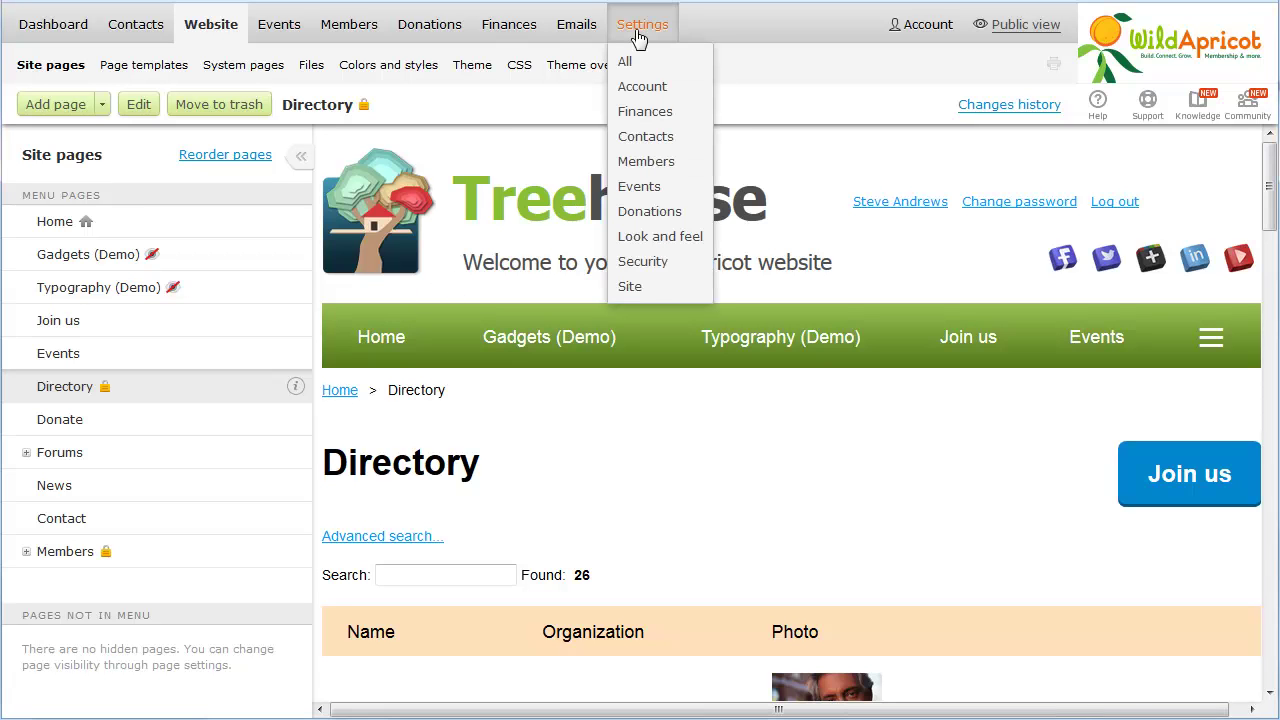
left_click(648, 272)
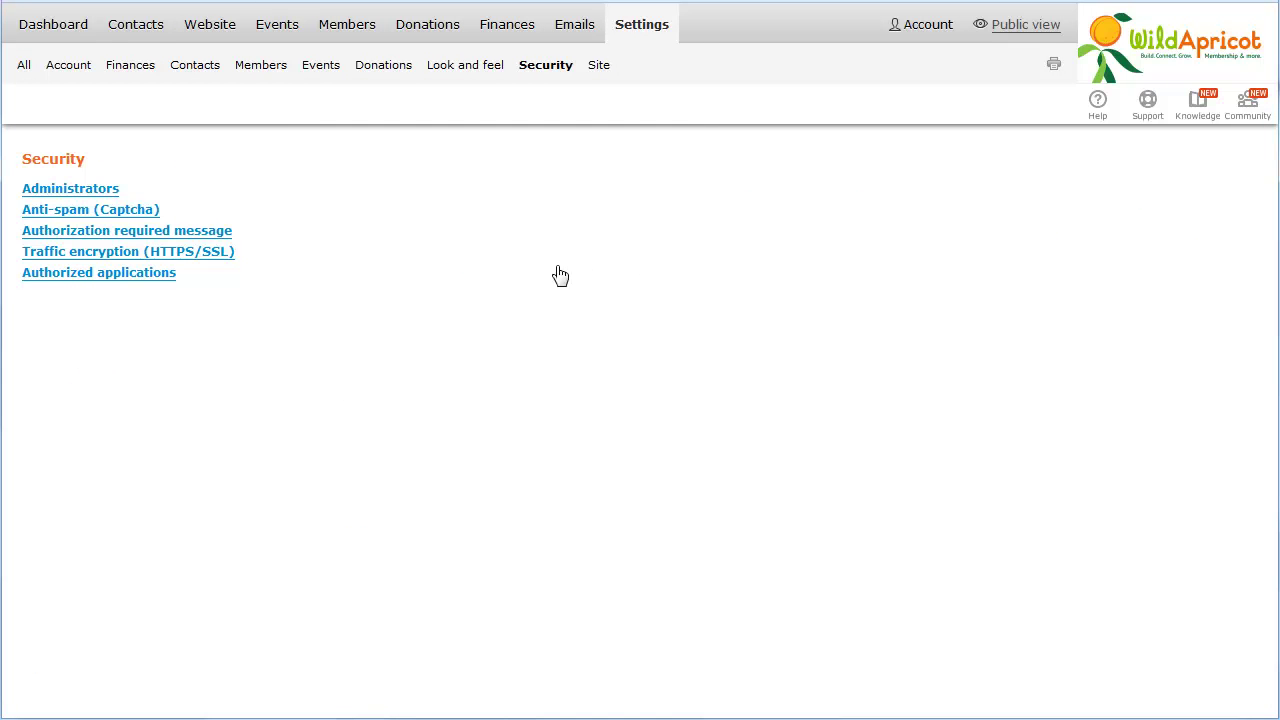
left_click(138, 276)
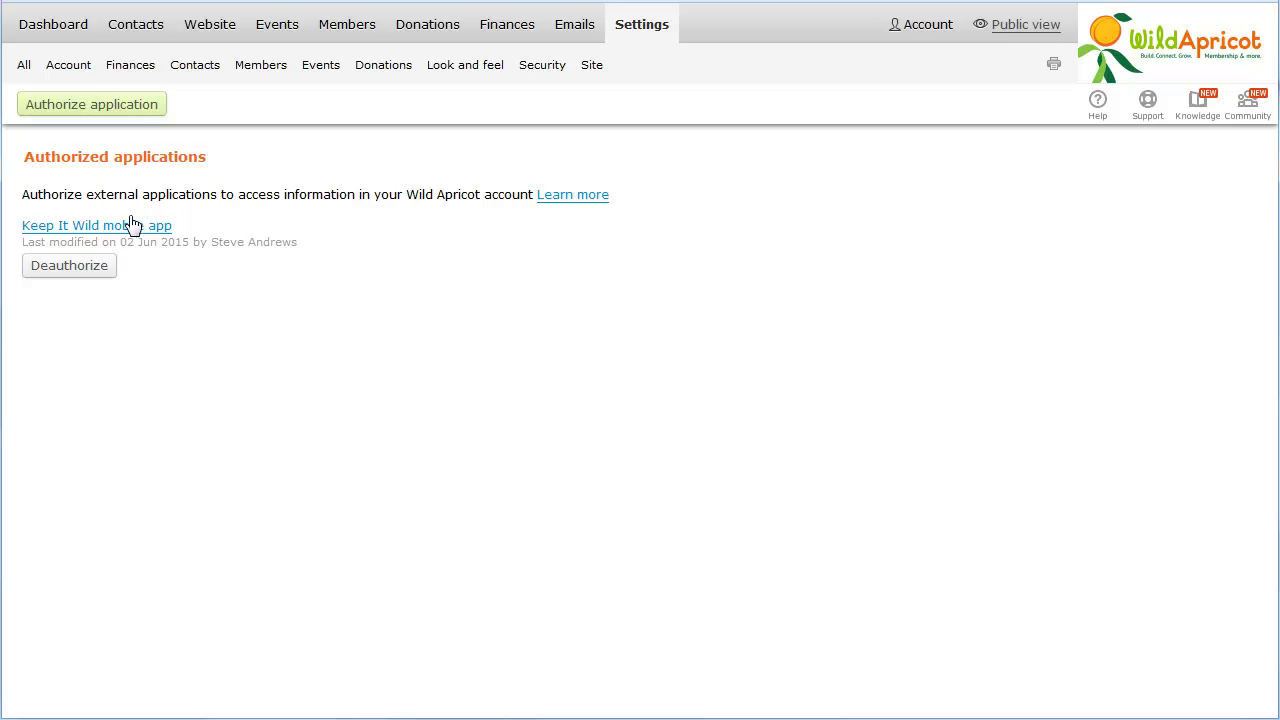
left_click(132, 110)
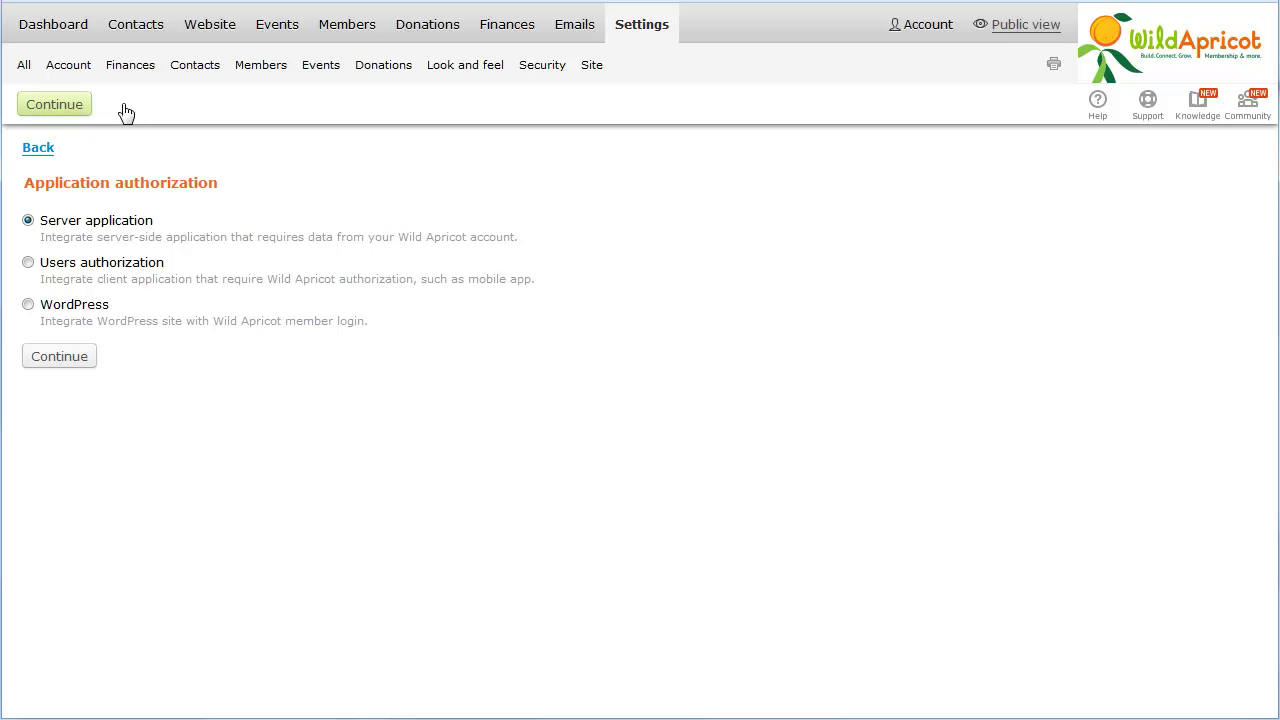
left_click(29, 307)
left_click(50, 362)
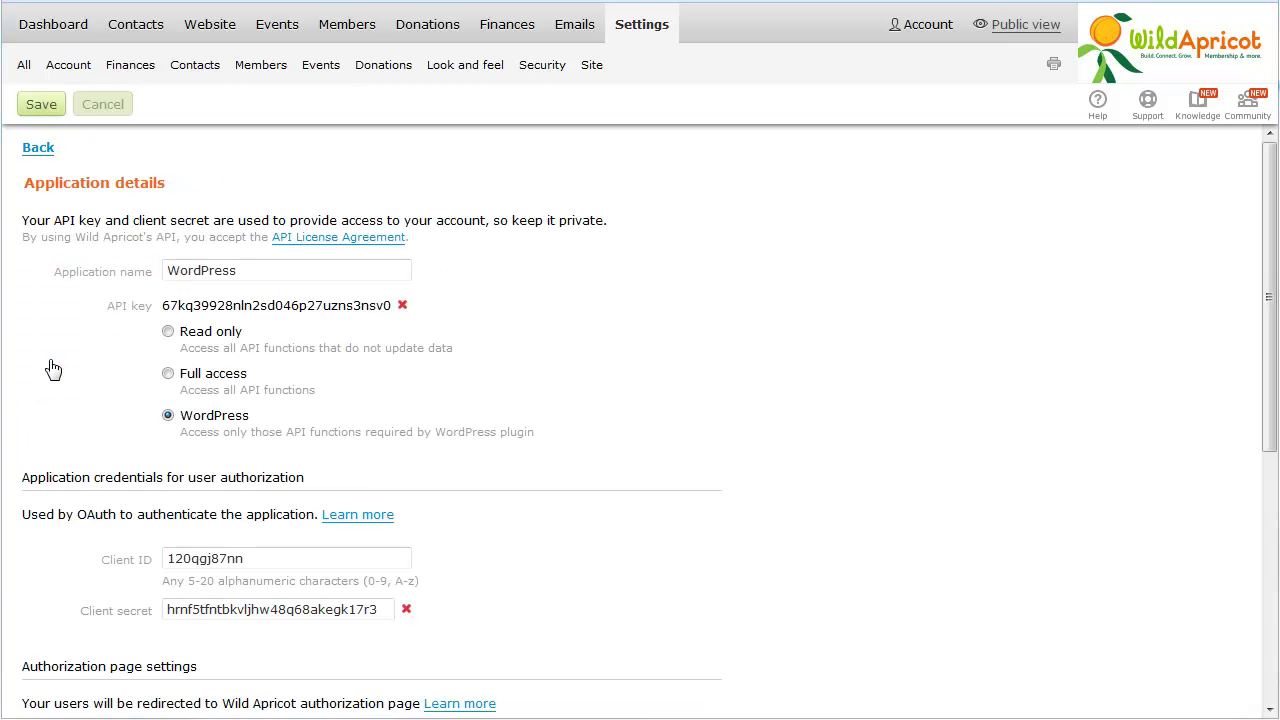
- Copy the API key, Client ID and Client secret, then reveal the Authorization page settings
double_click(167, 313)
right_click(167, 313)
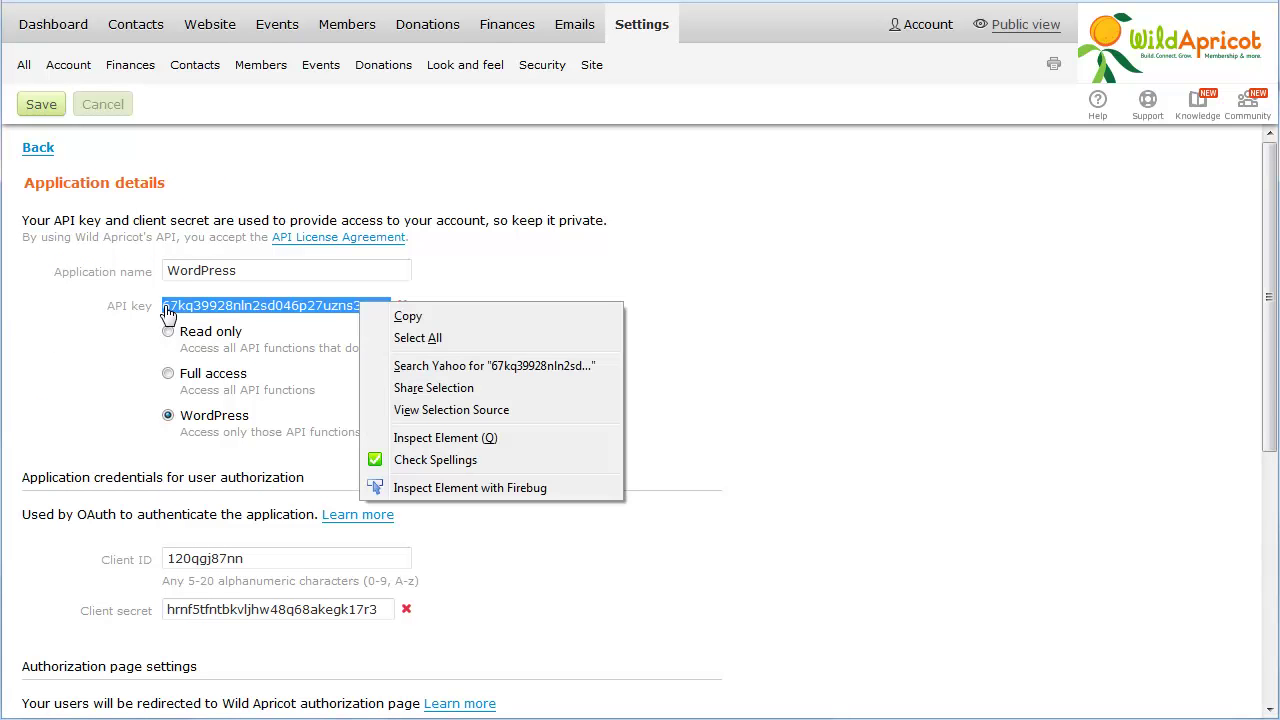
left_click(375, 317)
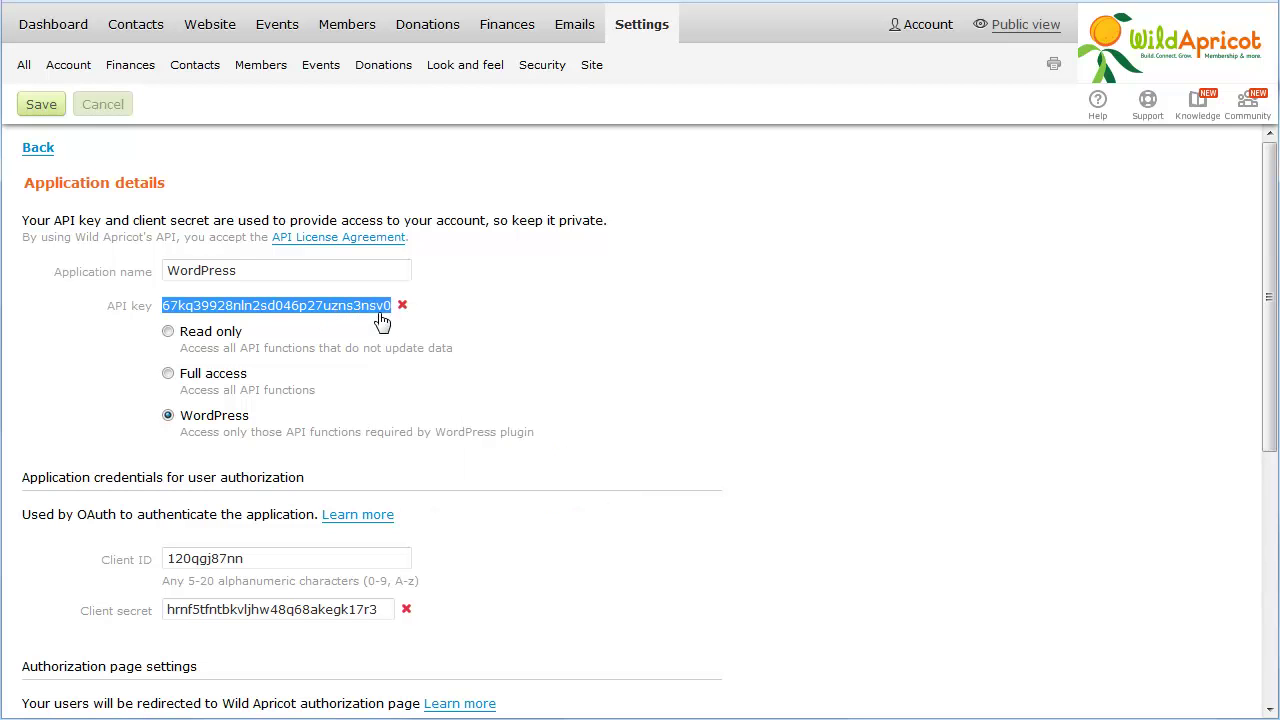
double_click(170, 562)
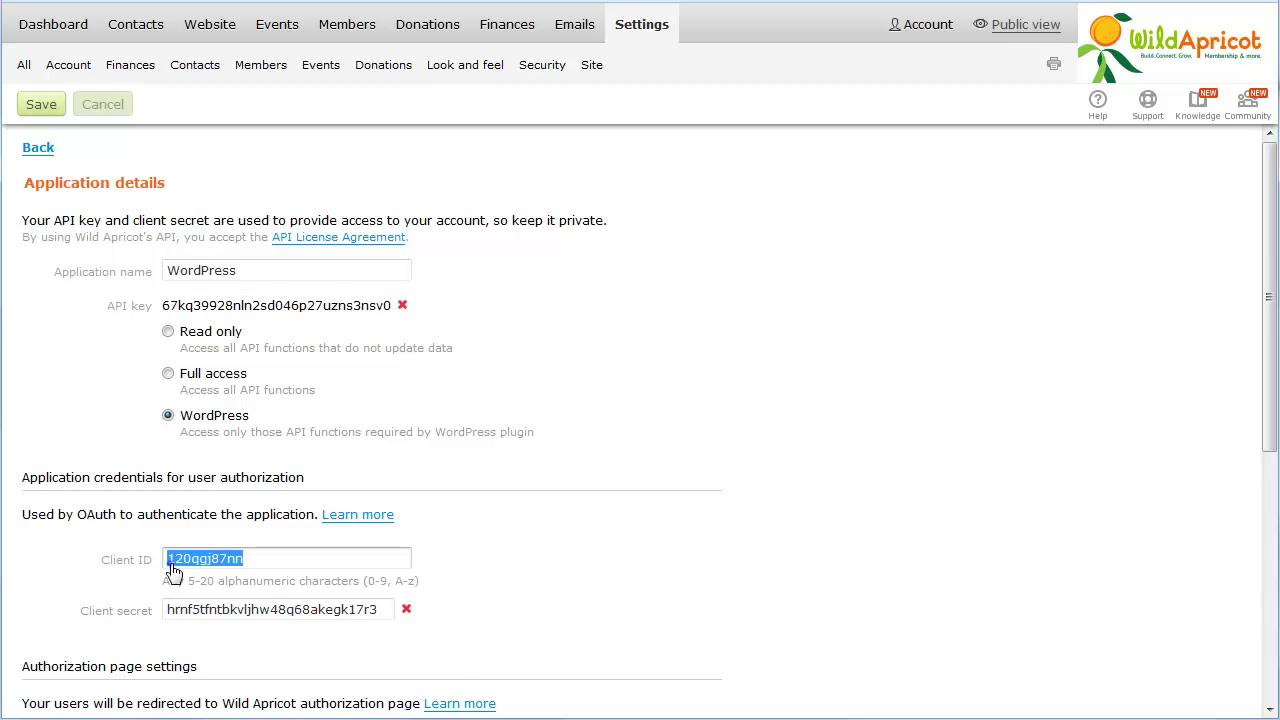
right_click(170, 562)
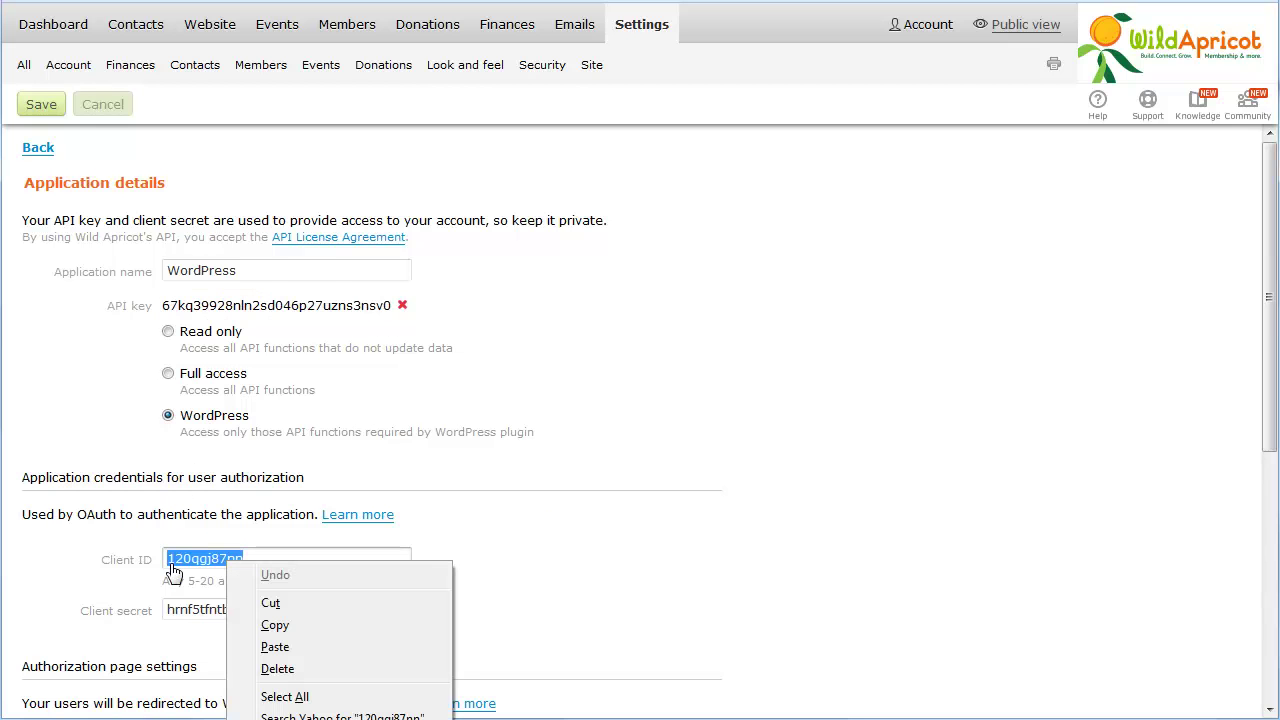
left_click(277, 626)
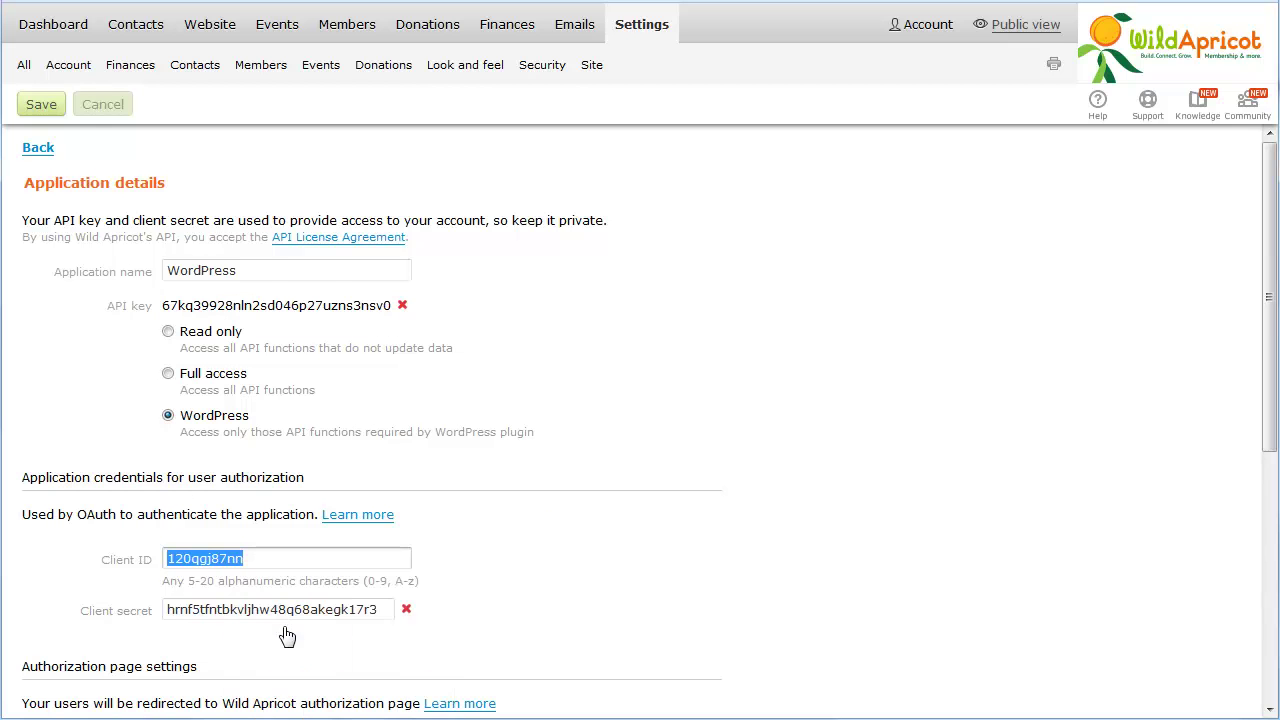
double_click(172, 612)
right_click(172, 612)
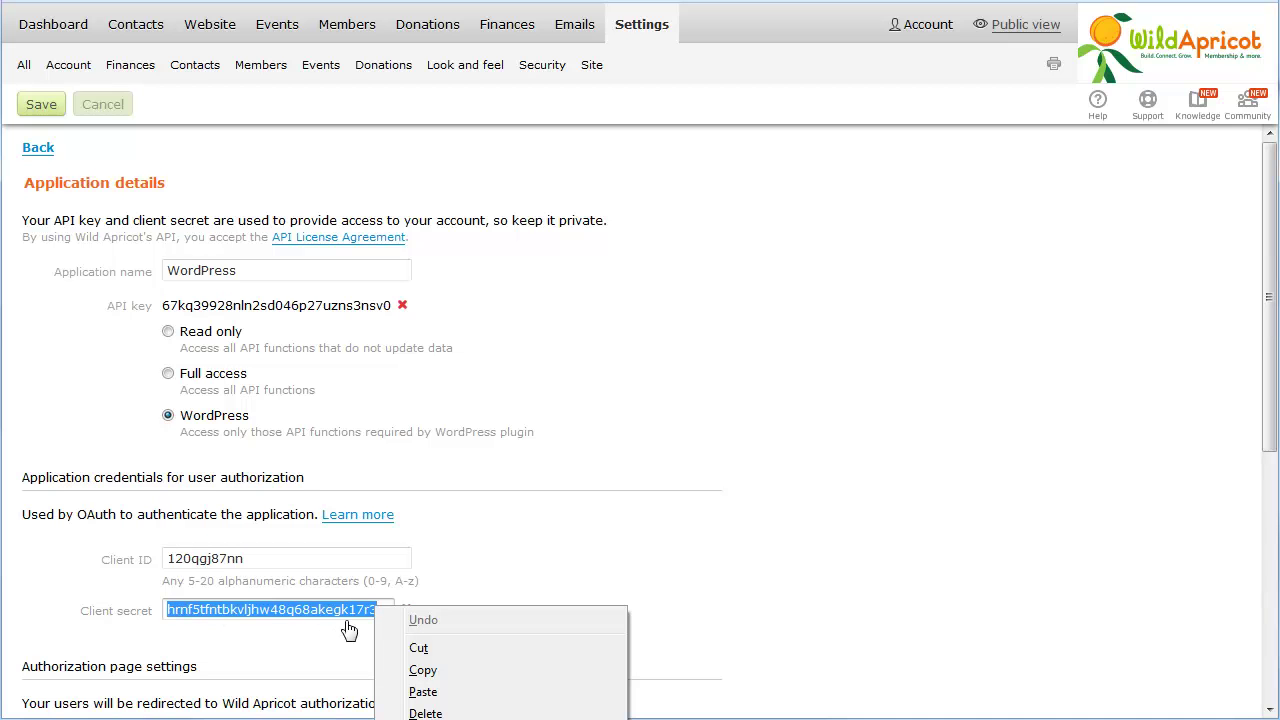
left_click(413, 670)
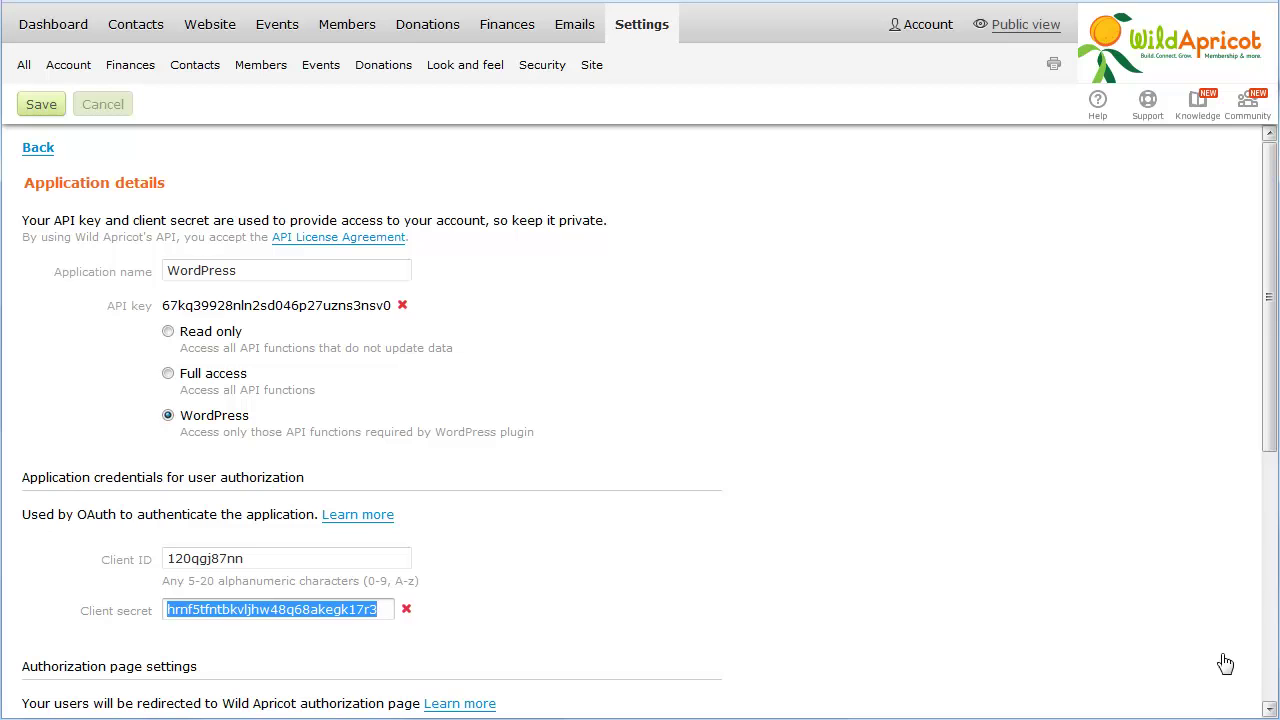
left_click(1266, 655)
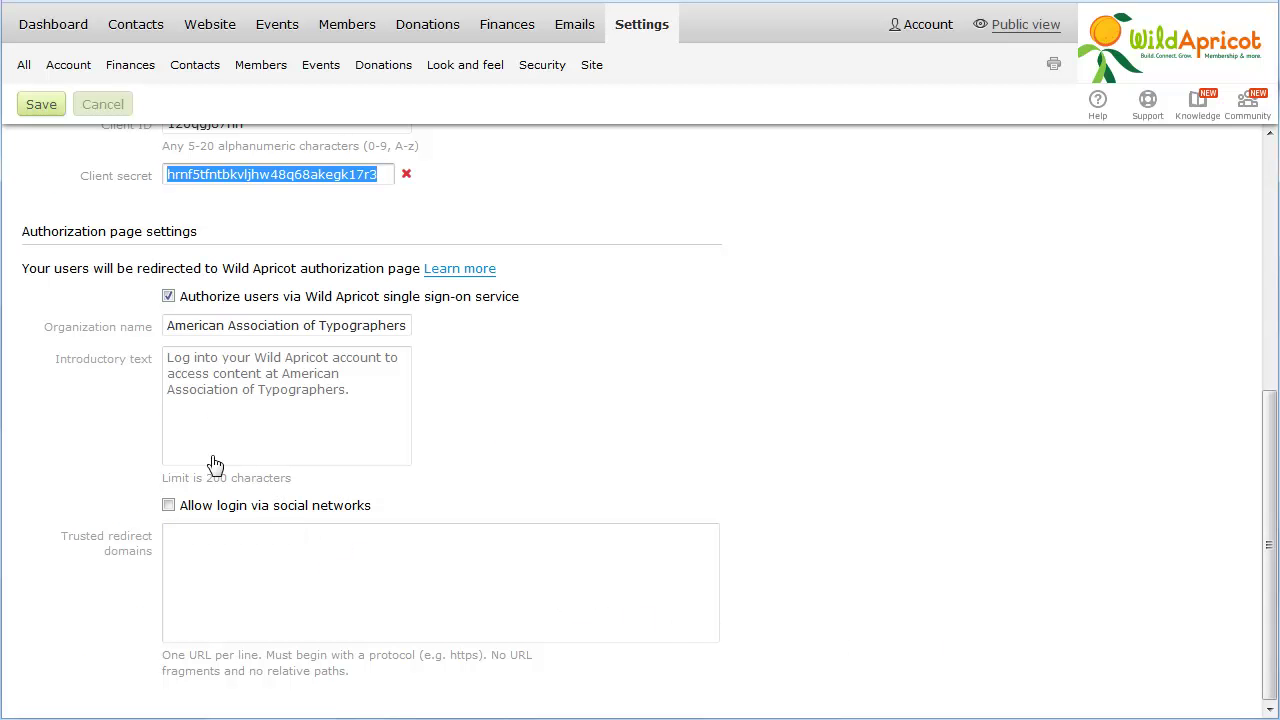
- Replace the introductory text with 'Log into your Wild Apricot account'
left_click(174, 360)
key("ctrl+a")
type("Log into your Wild Apricot account")
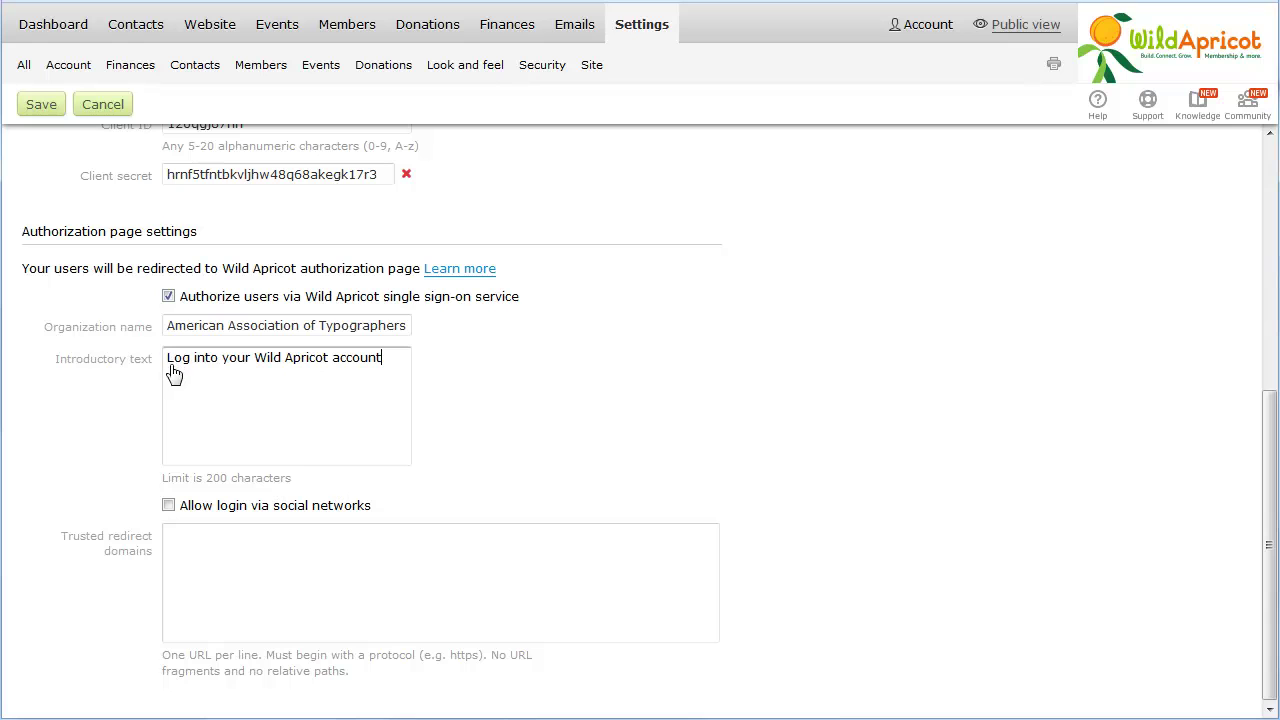
left_click(168, 505)
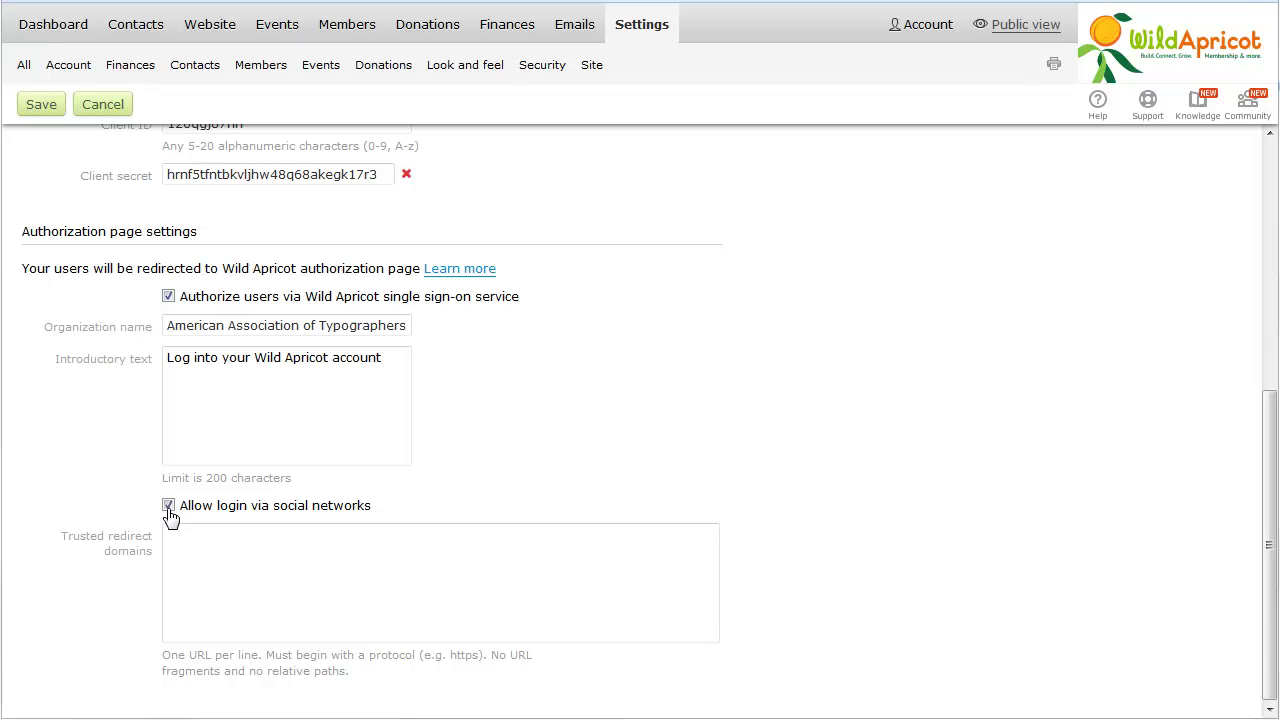
left_click(170, 546)
key("ctrl+v")
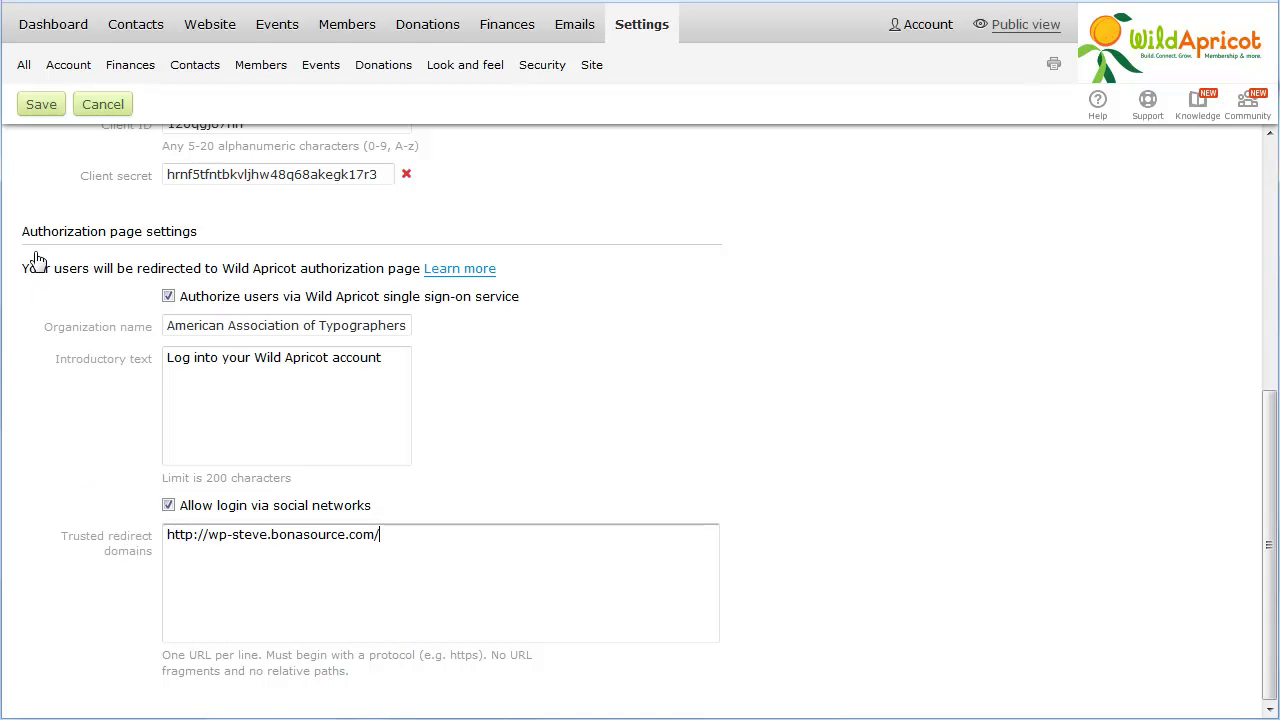
left_click(32, 108)
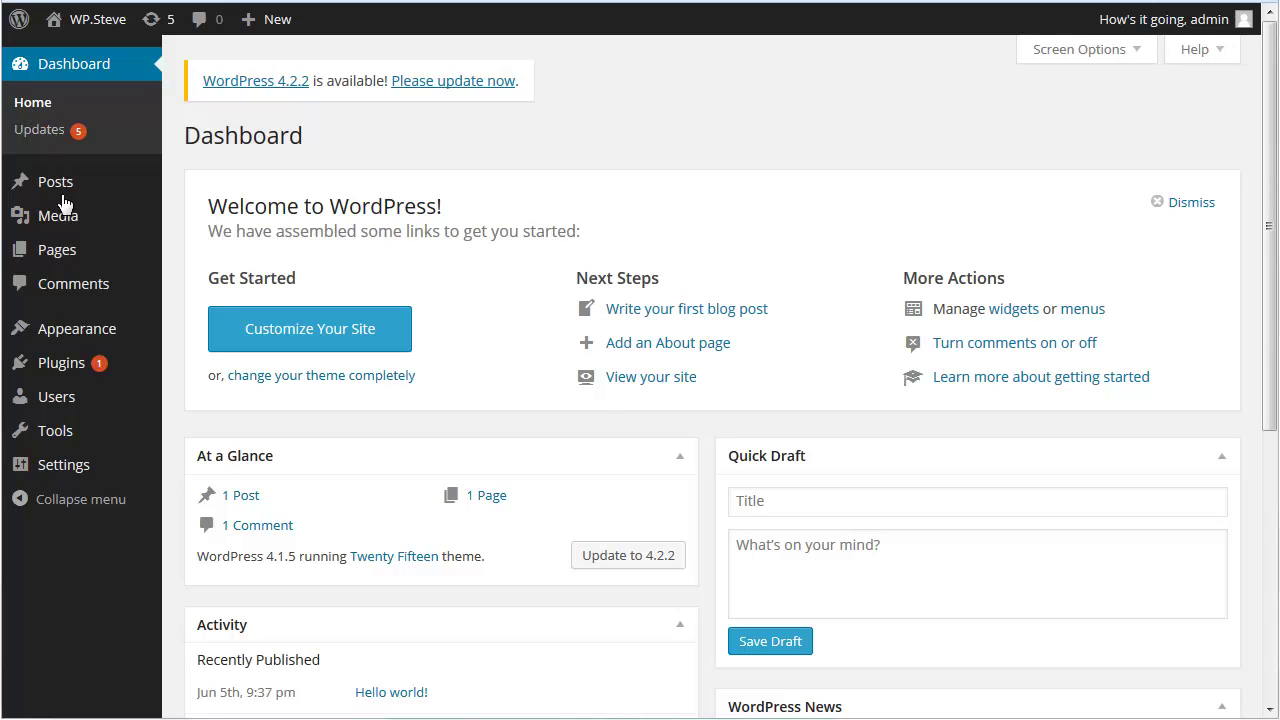
- Search plugins for 'wild apricot', then install and activate Wild Apricot Login
mouse_move(70, 375)
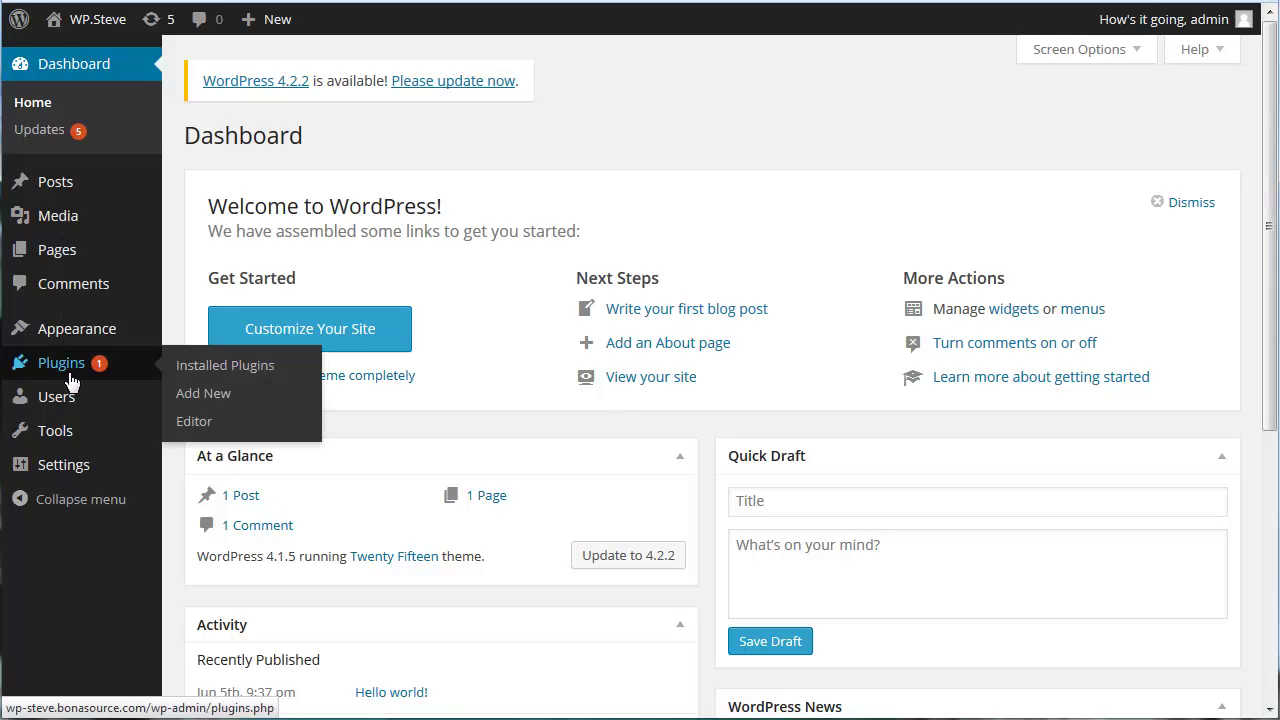
left_click(212, 396)
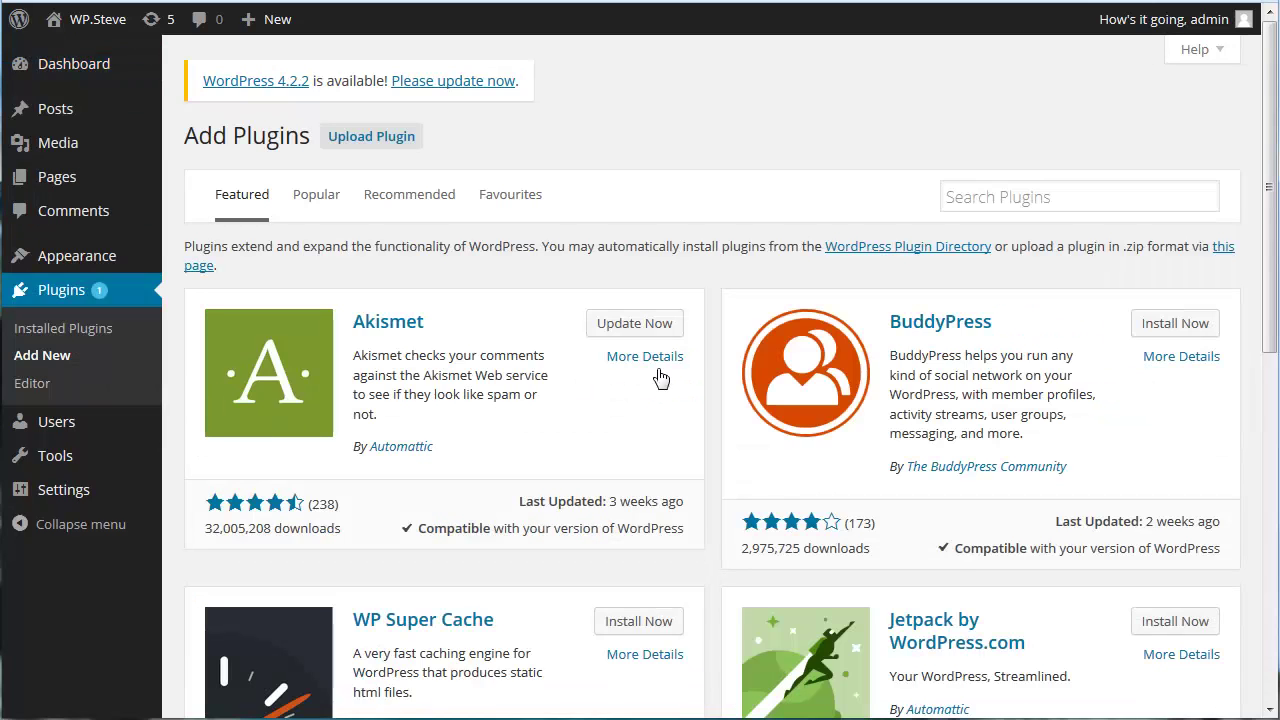
left_click(949, 198)
type("wild apricot")
key("Return")
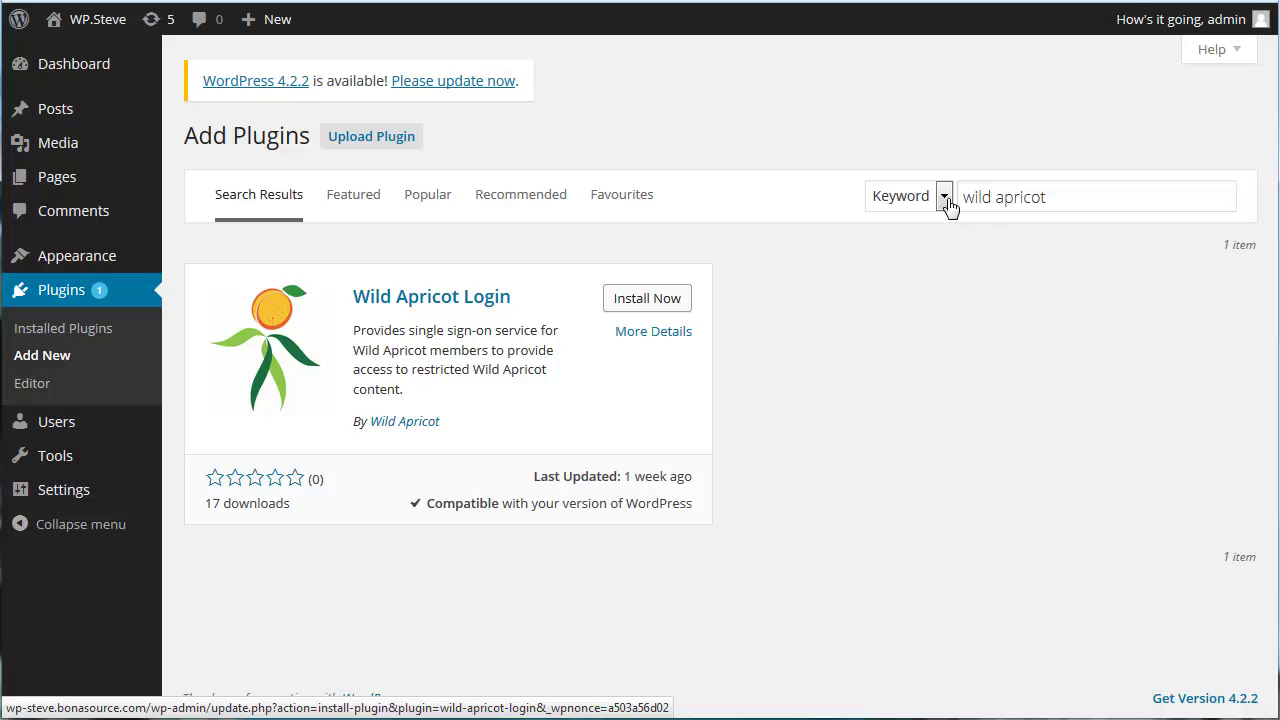
left_click(638, 316)
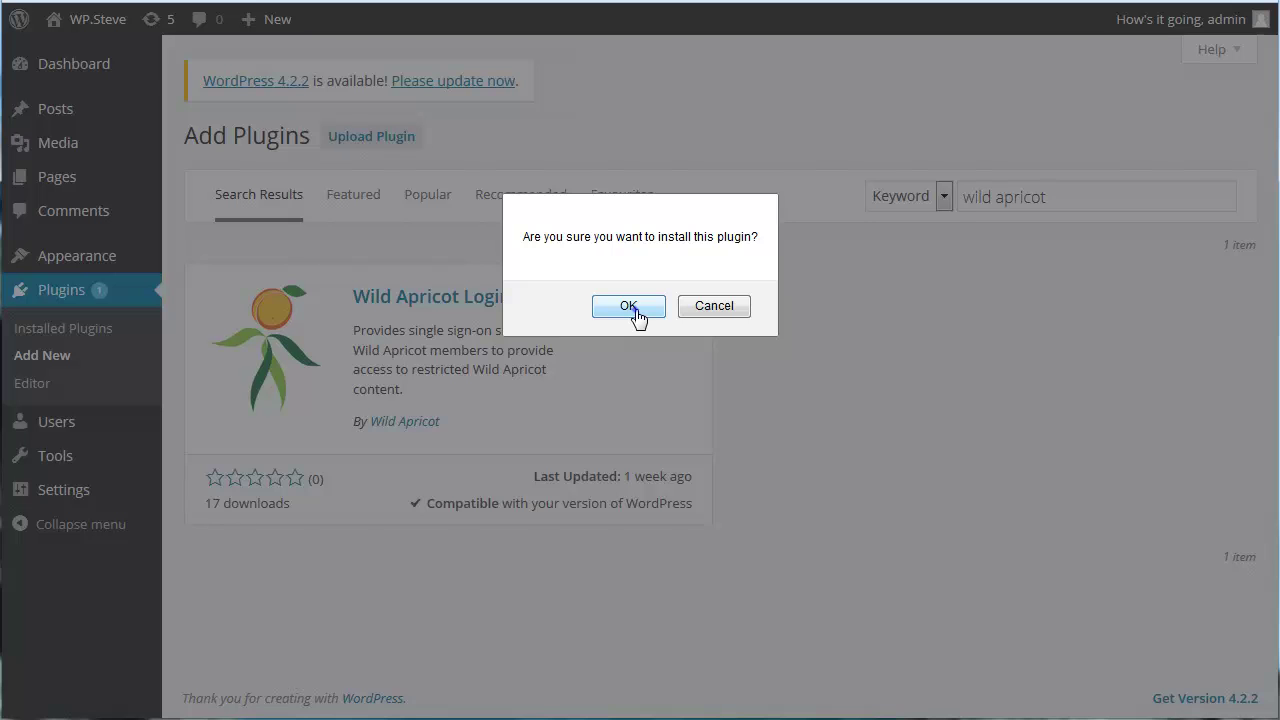
left_click(628, 306)
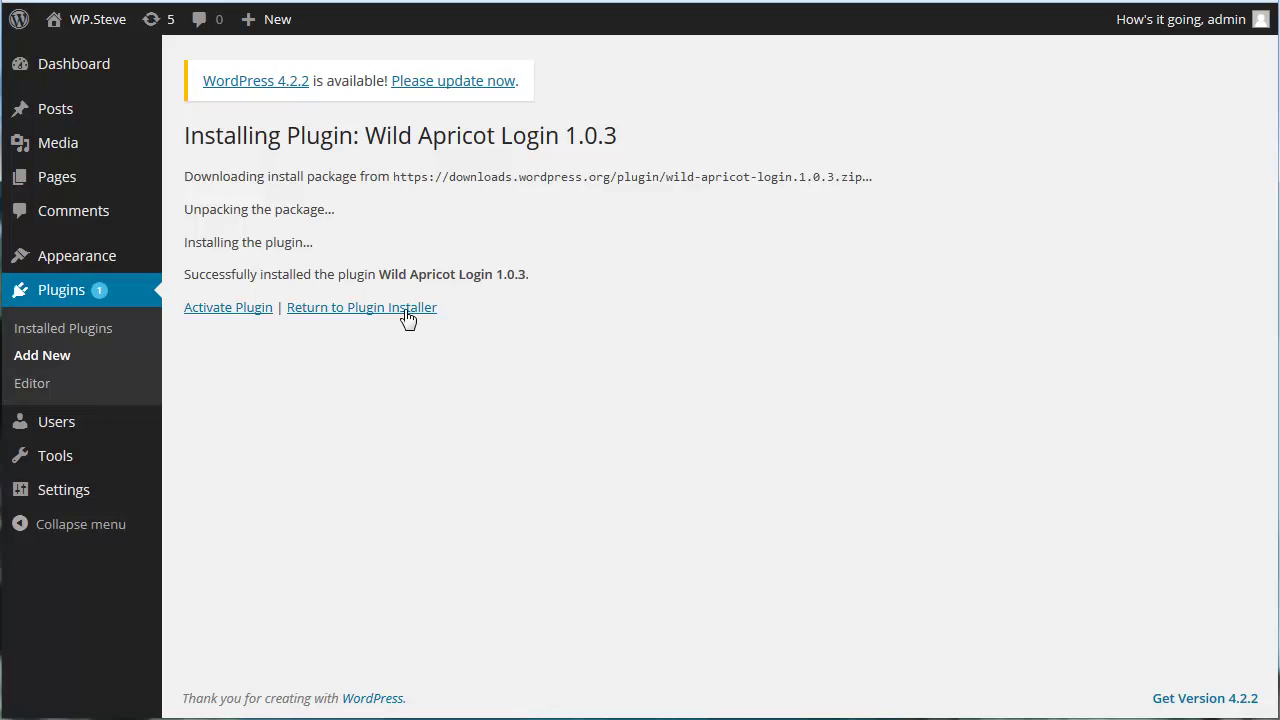
left_click(245, 310)
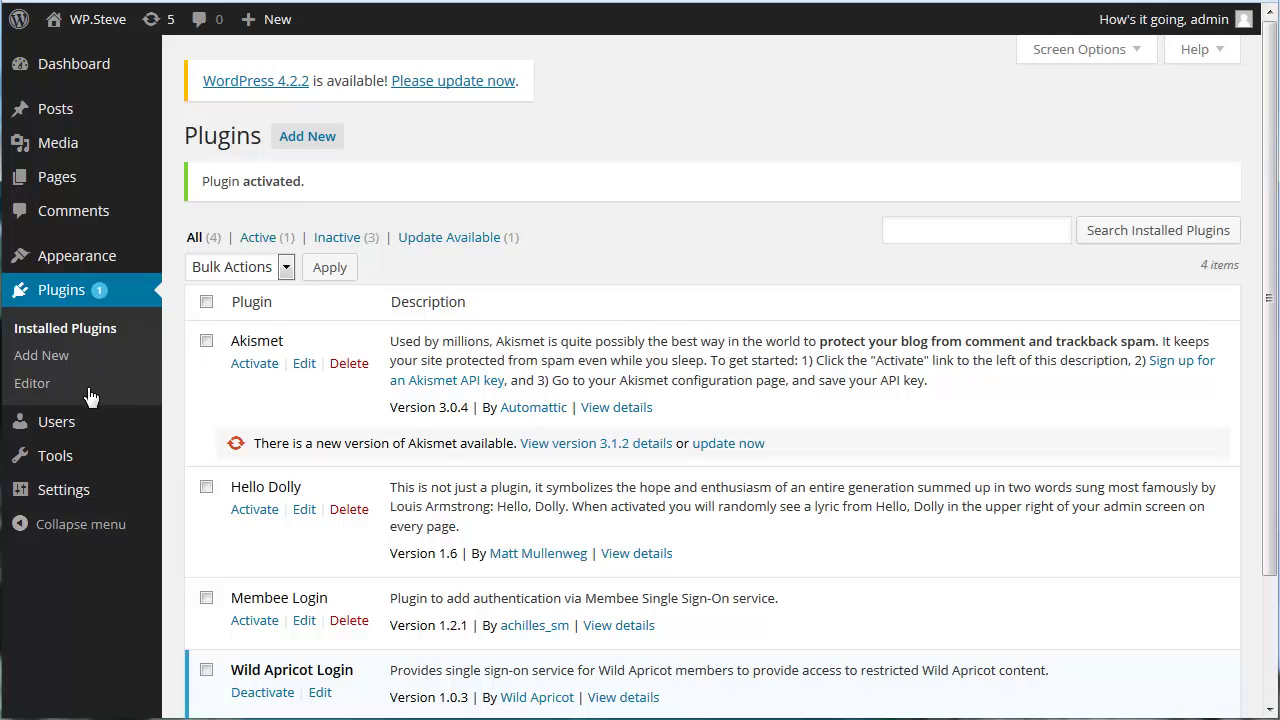
mouse_move(70, 503)
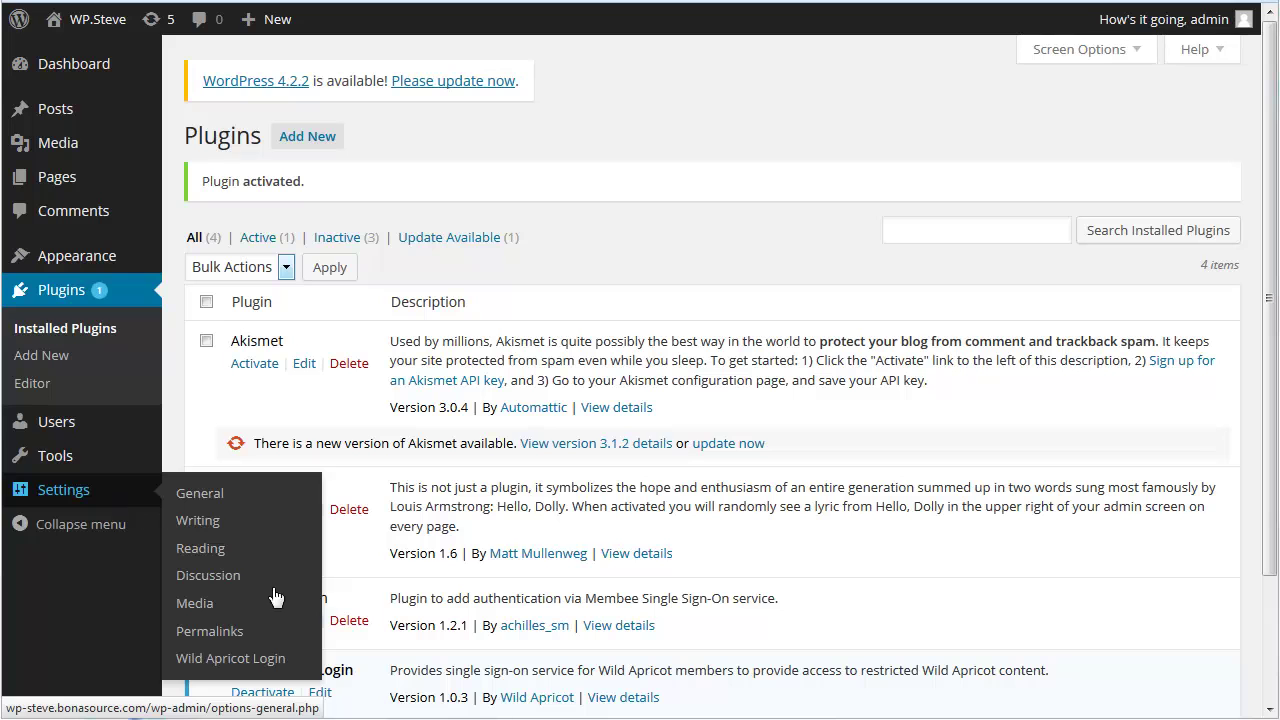
- Paste the API key, Client ID and Client secret into Wild Apricot Login settings, save, and update roles
left_click(232, 658)
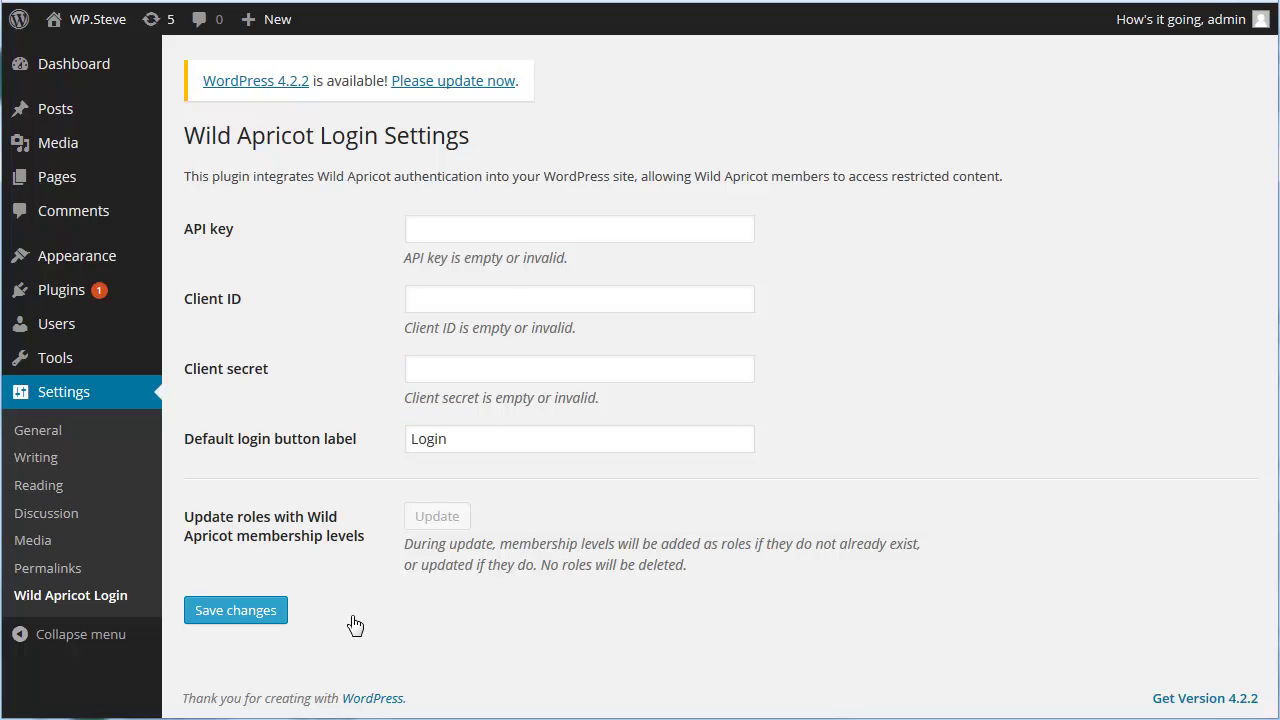
left_click(410, 230)
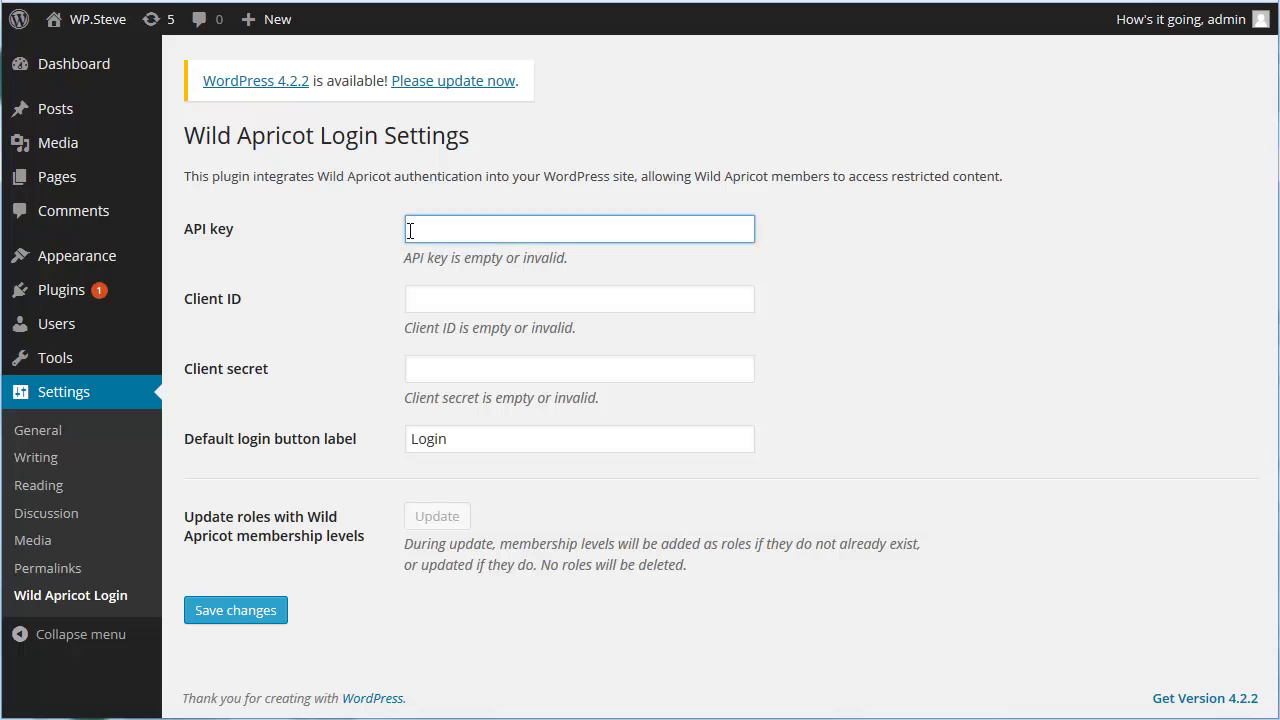
key("ctrl+v")
left_click(413, 298)
left_click(413, 368)
key("ctrl+v")
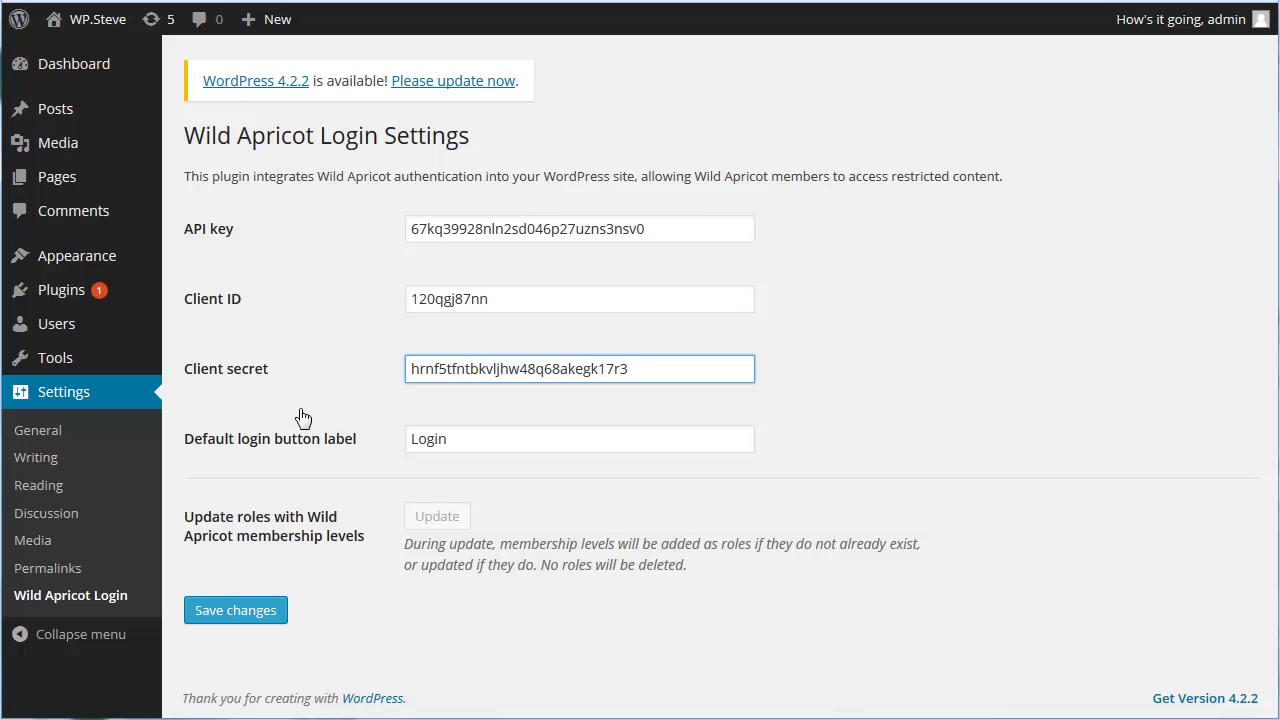
left_click(237, 612)
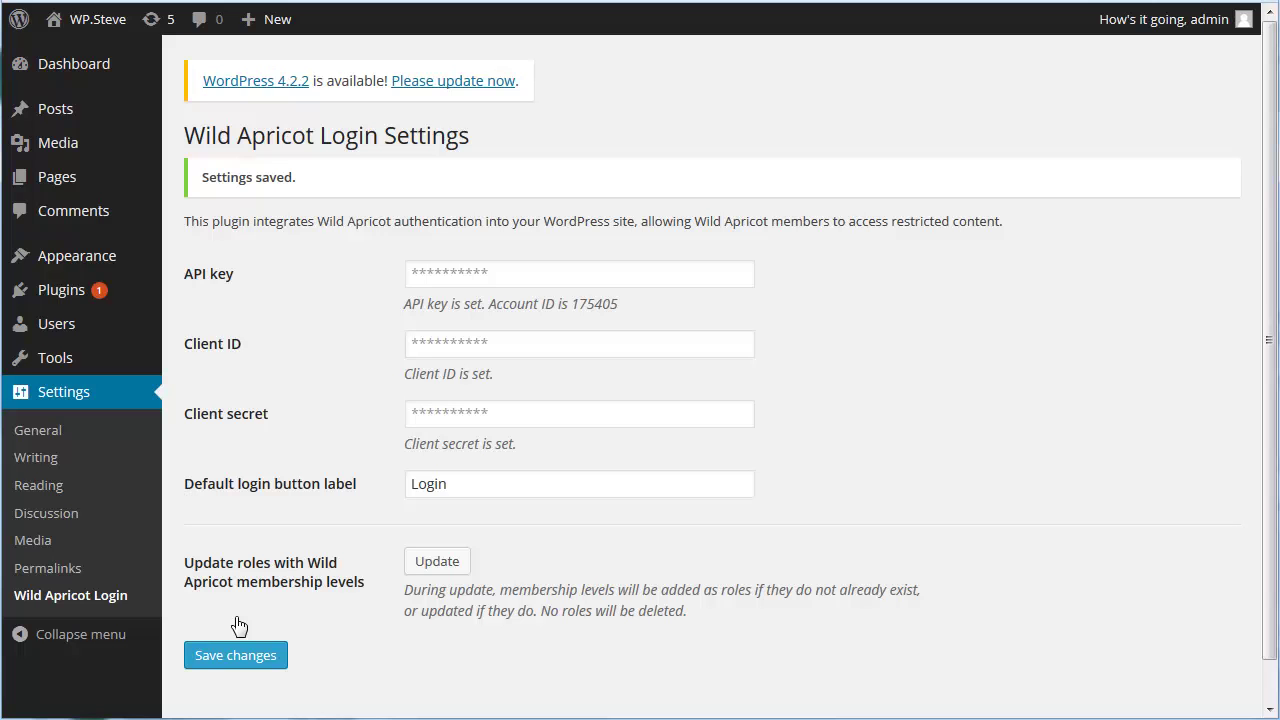
left_click(436, 565)
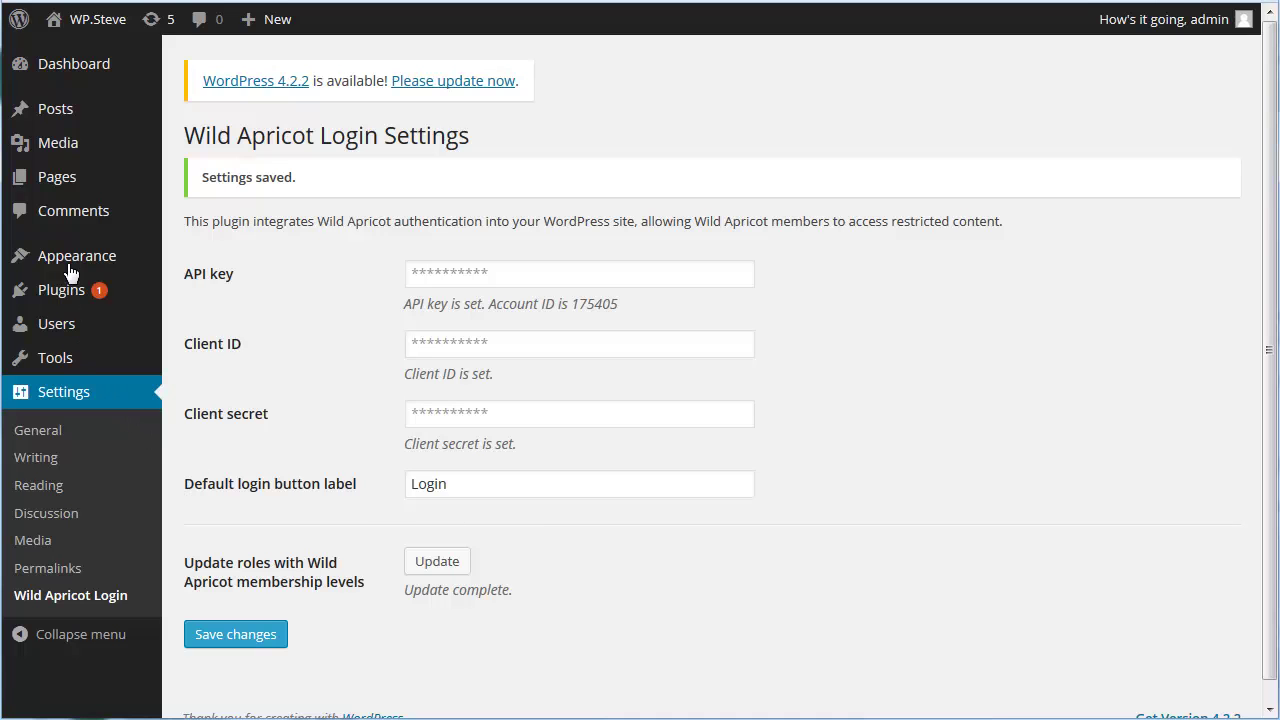
- Let the Wild Apricot membership levels finish importing as WordPress user roles
mouse_move(70, 272)
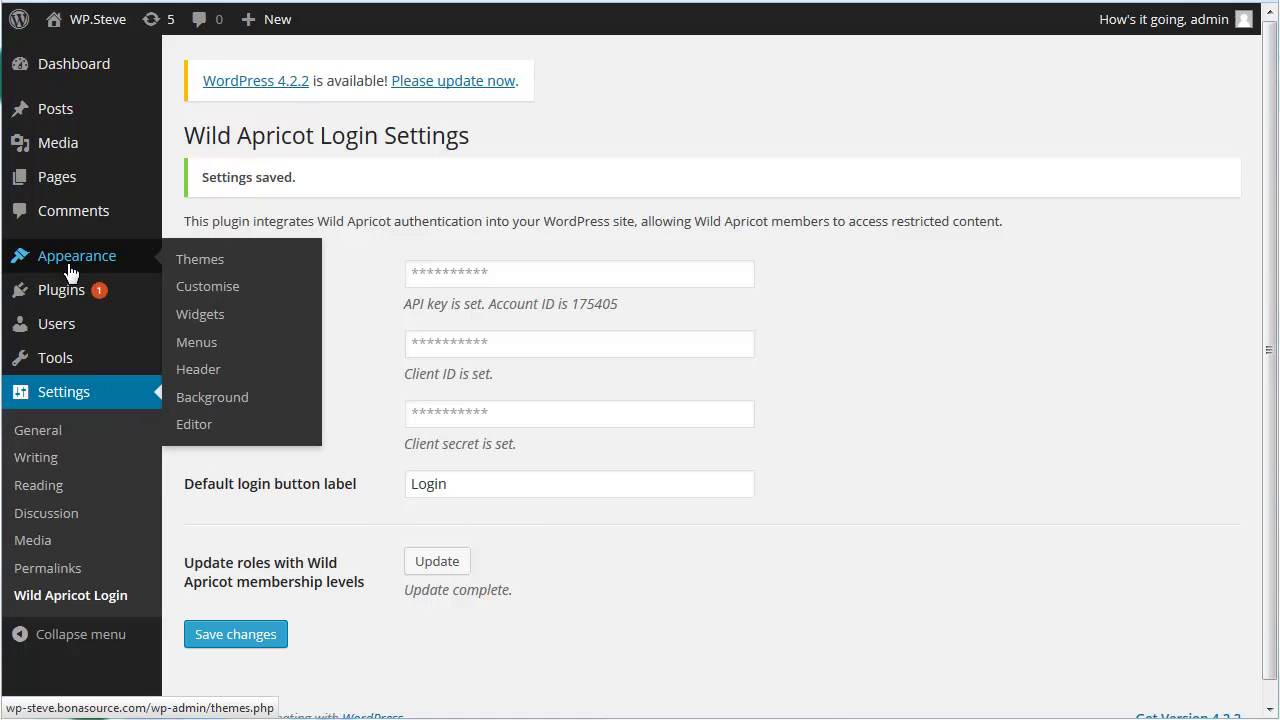
- Add a Wild Apricot Login widget to the Twenty Fifteen sidebar widget area in the customiser
left_click(197, 272)
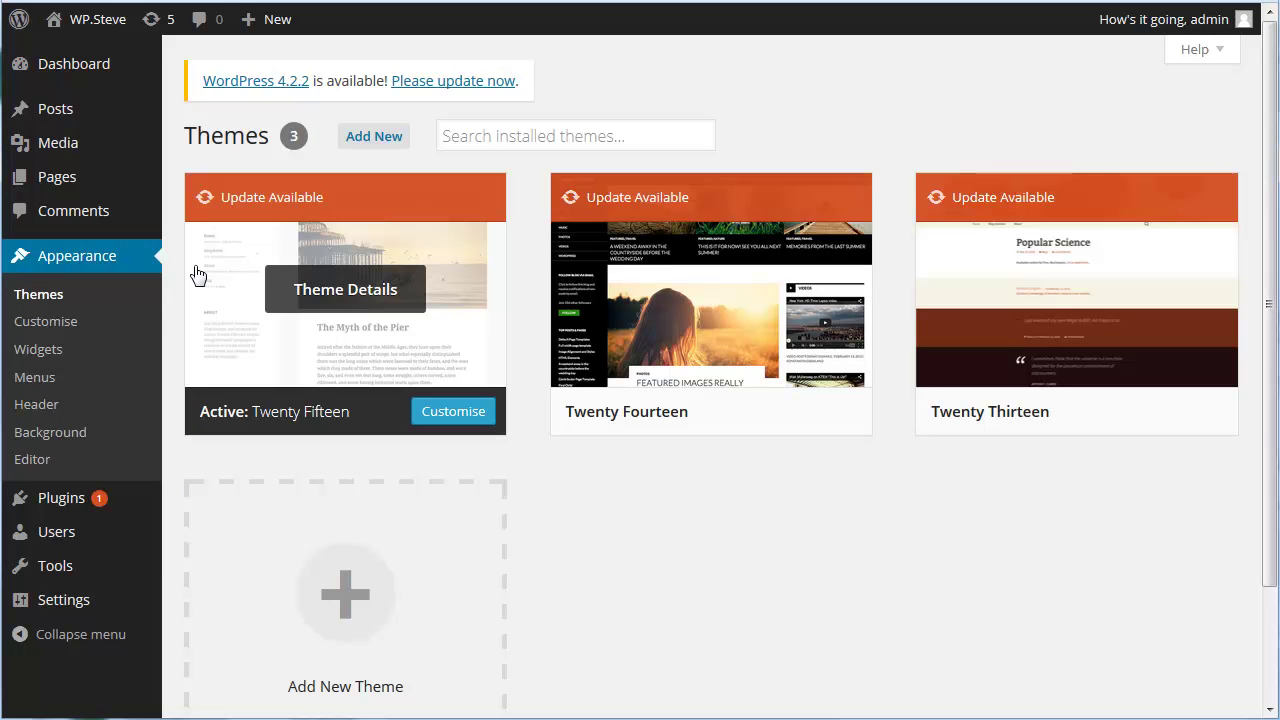
left_click(453, 413)
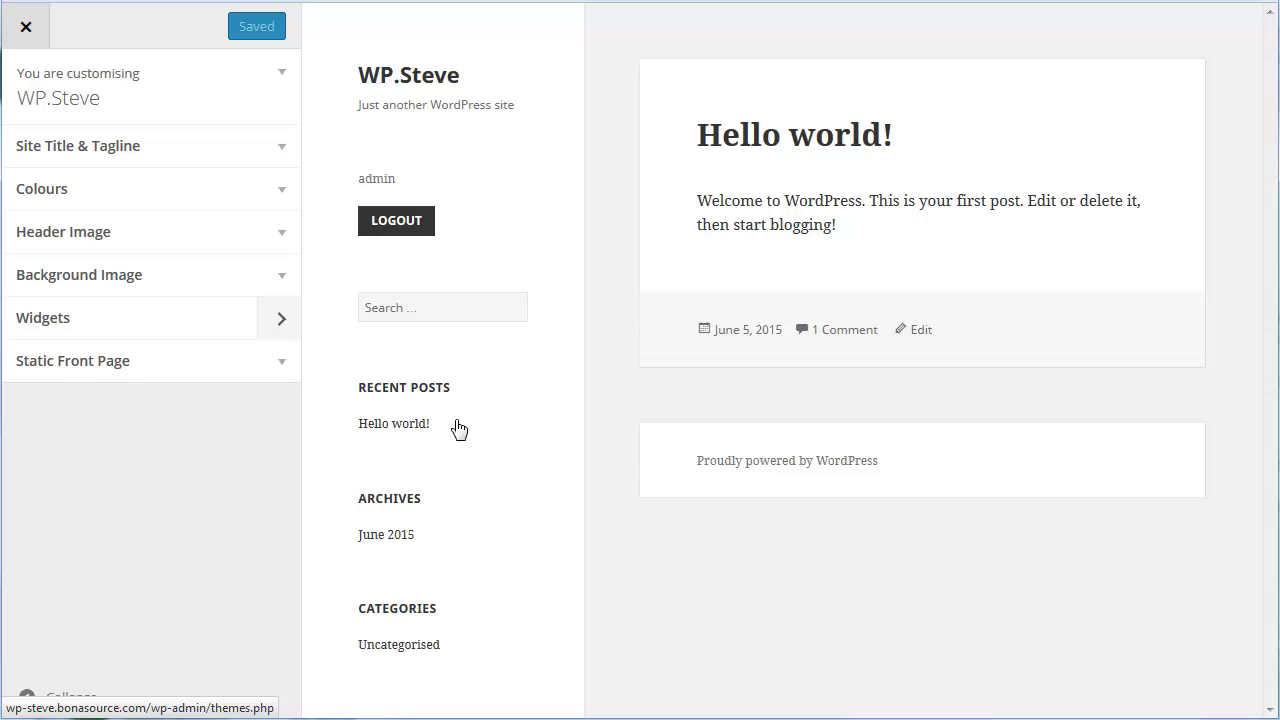
left_click(284, 326)
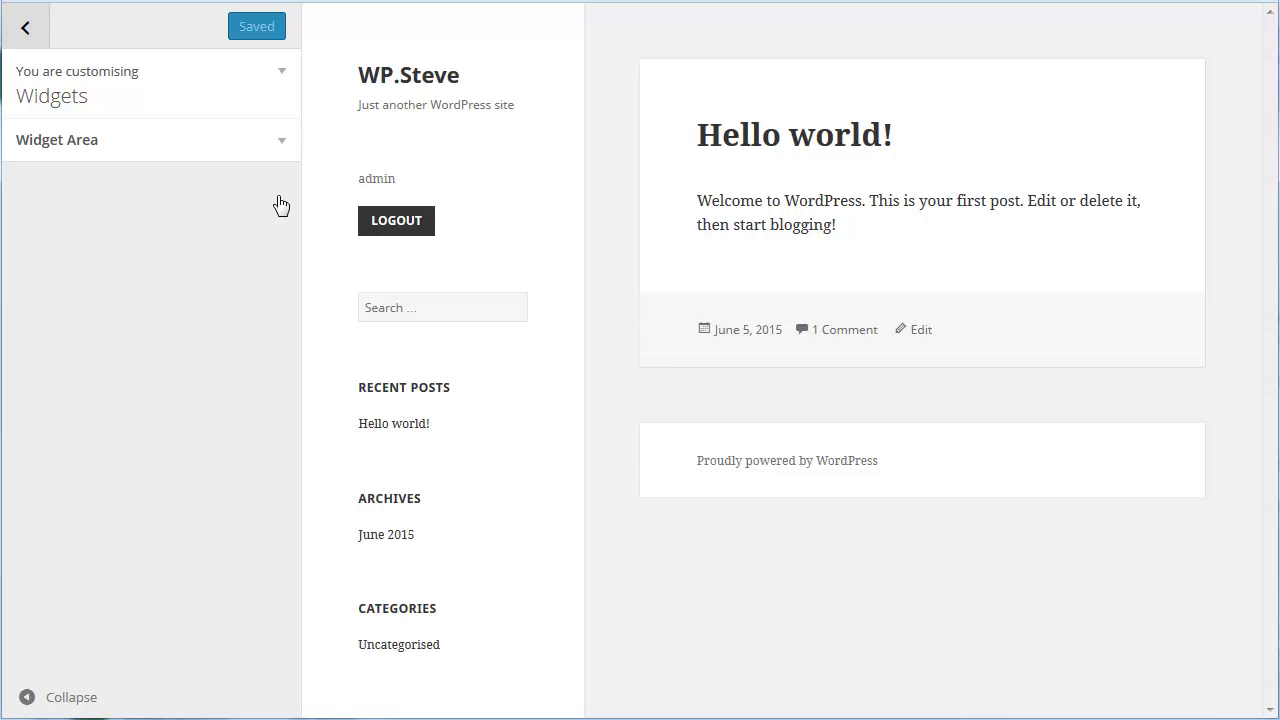
left_click(281, 146)
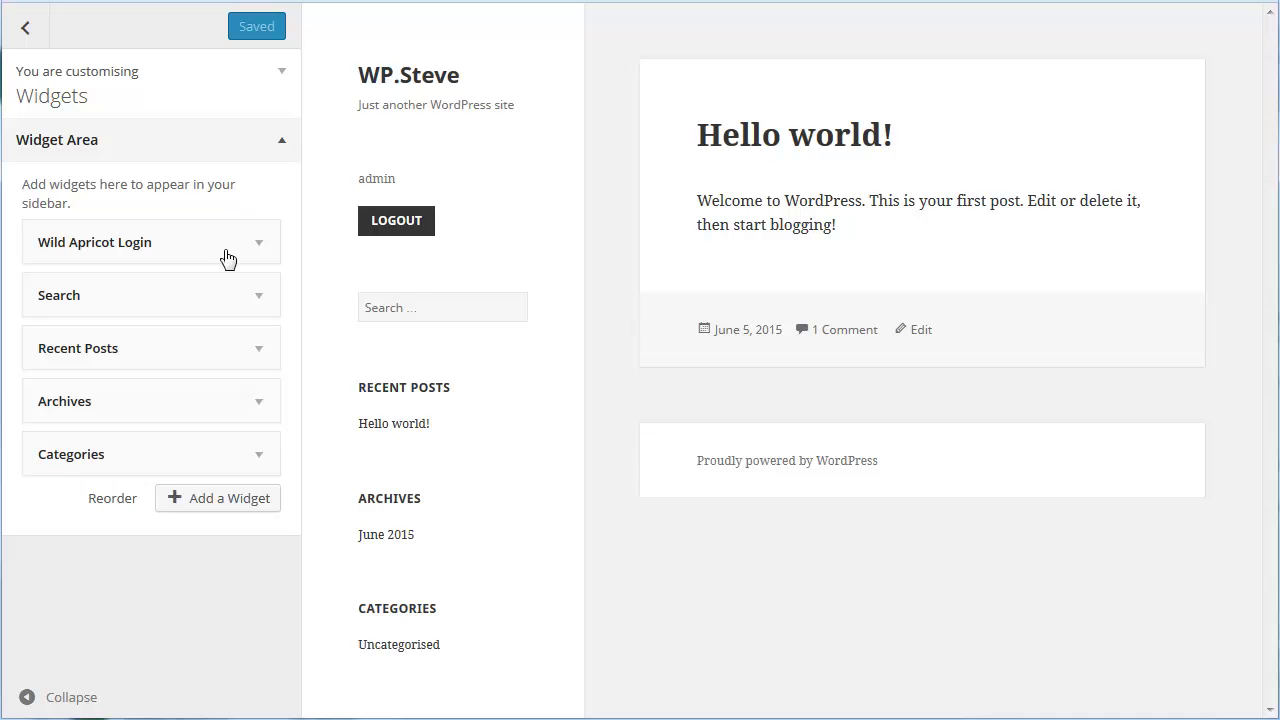
left_click(216, 505)
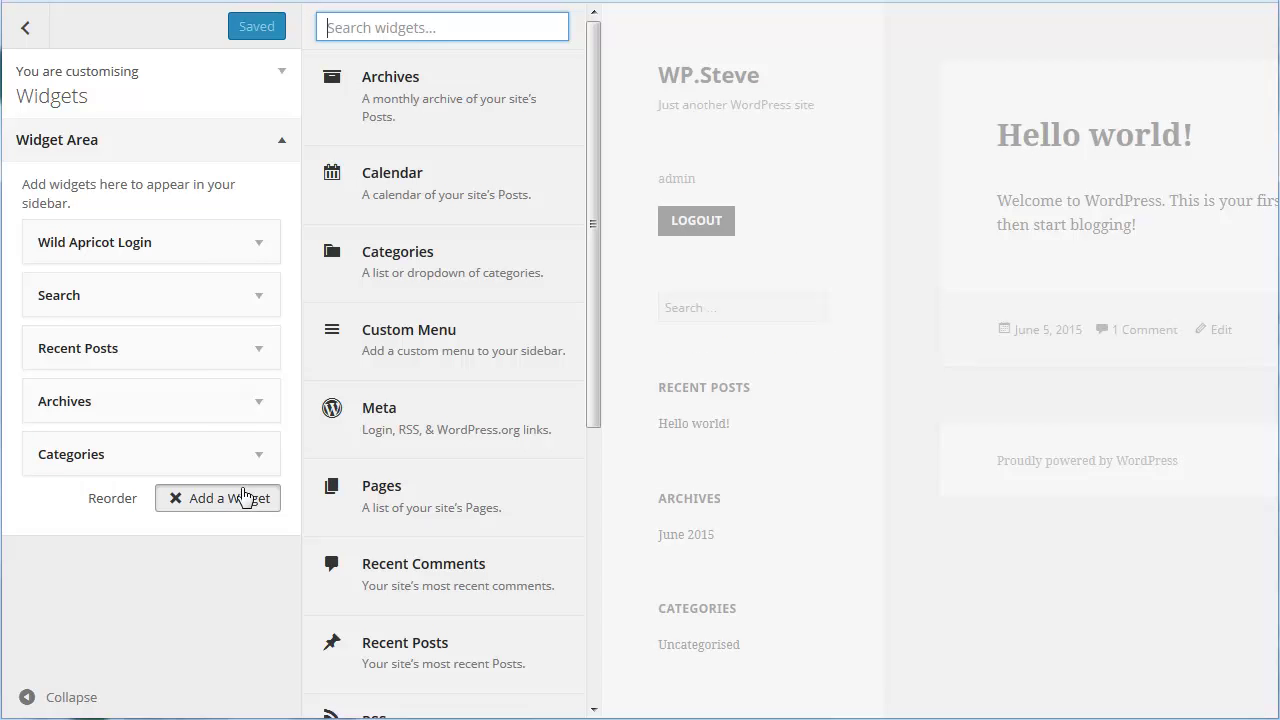
left_click(322, 28)
type("apricot")
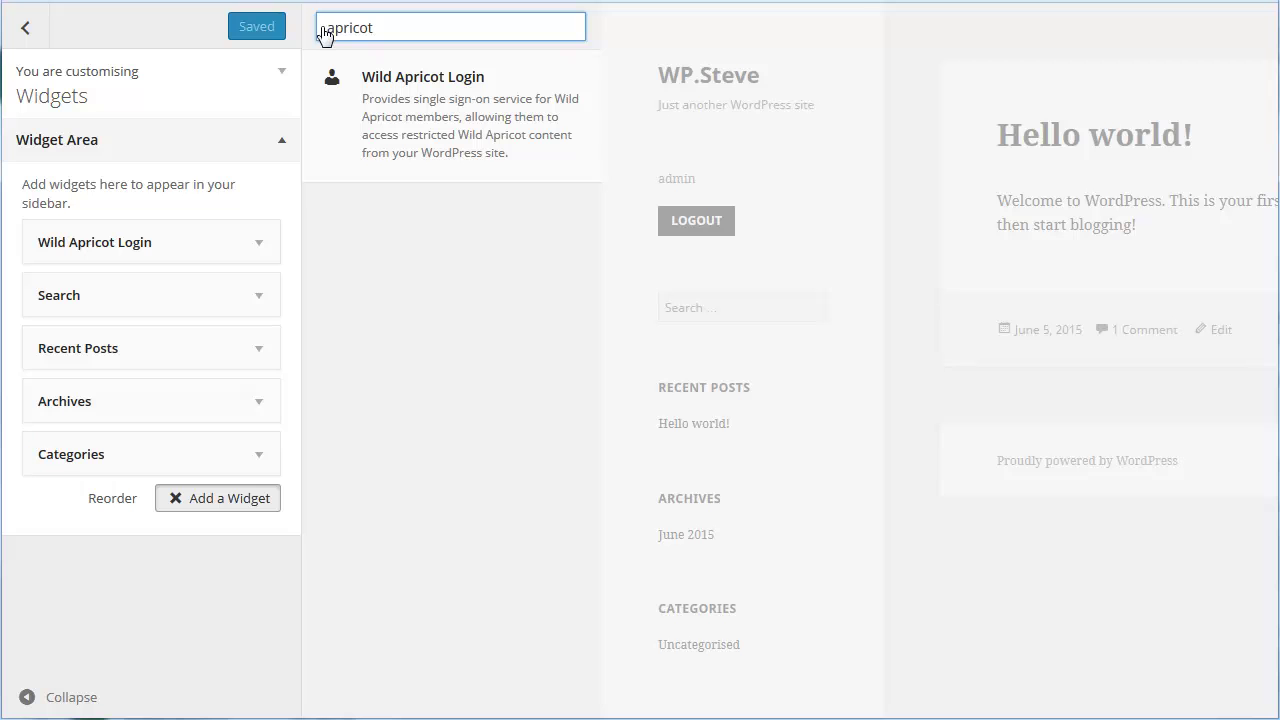
left_click(397, 88)
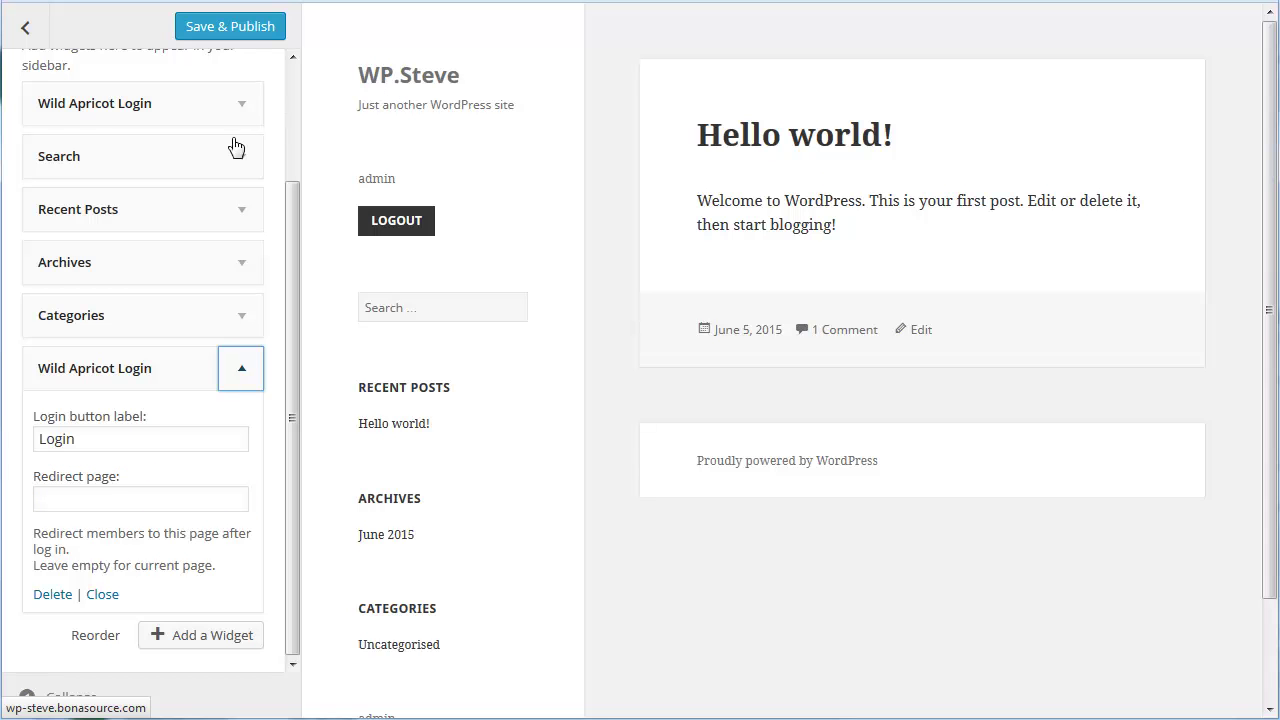
- Publish the customiser changes and return to the Themes page
left_click(103, 596)
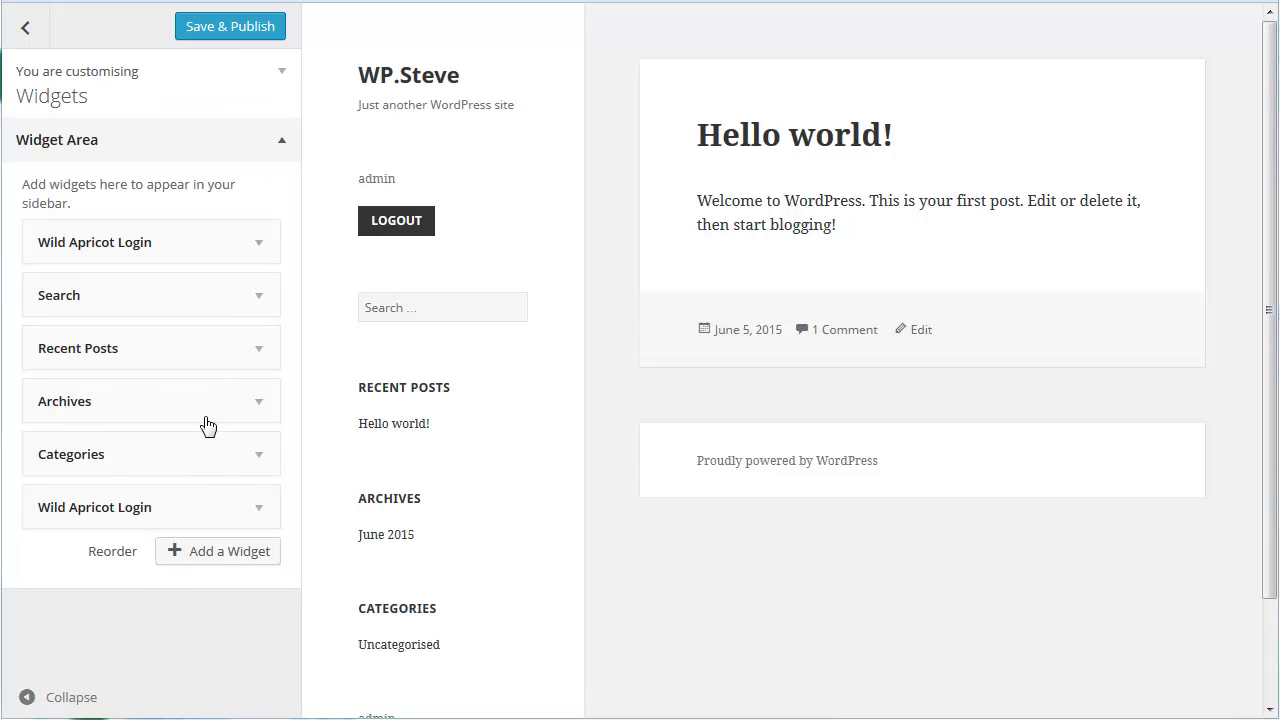
left_click(230, 30)
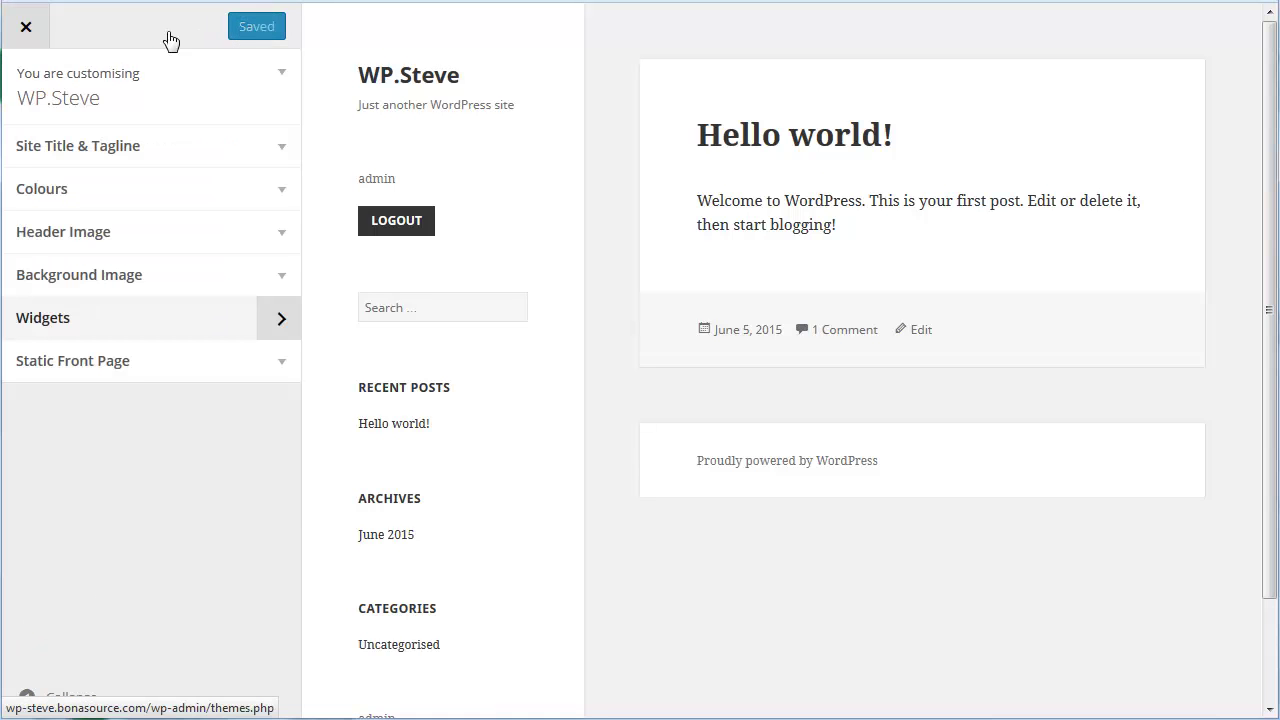
left_click(27, 28)
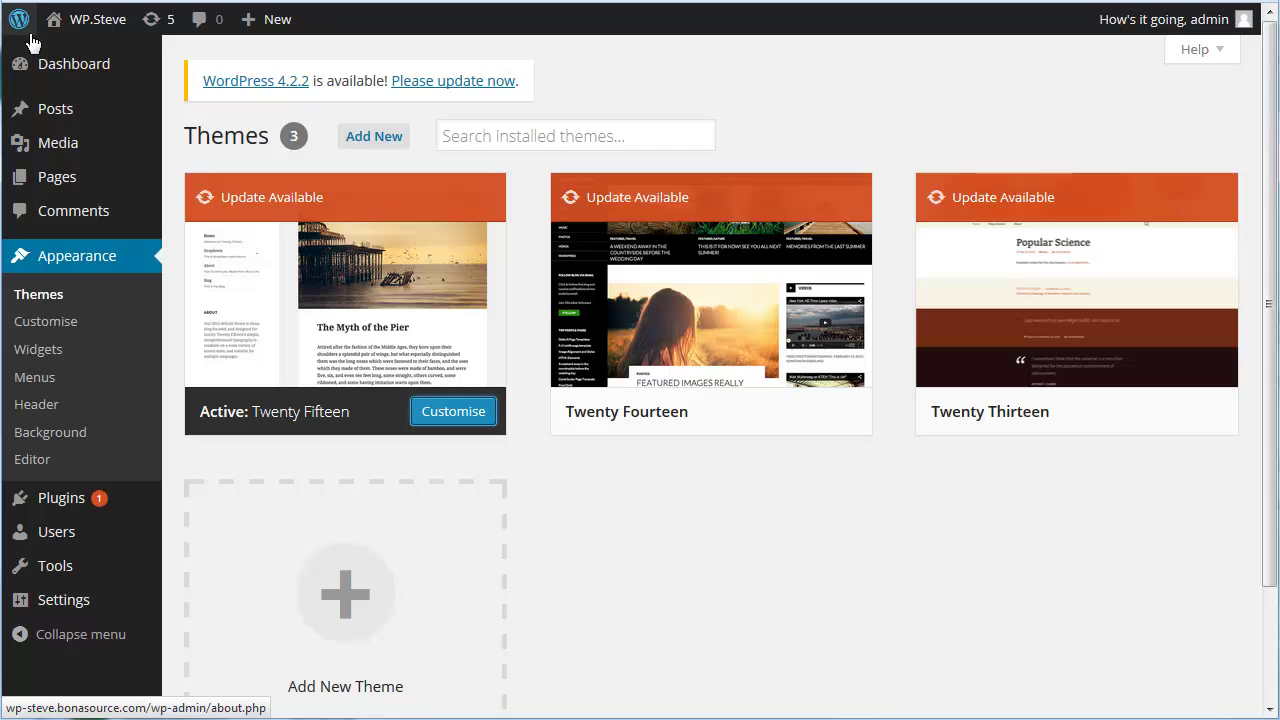
- Paste the [wa_login] shortcode below the intro text on the Our members page
left_click(58, 179)
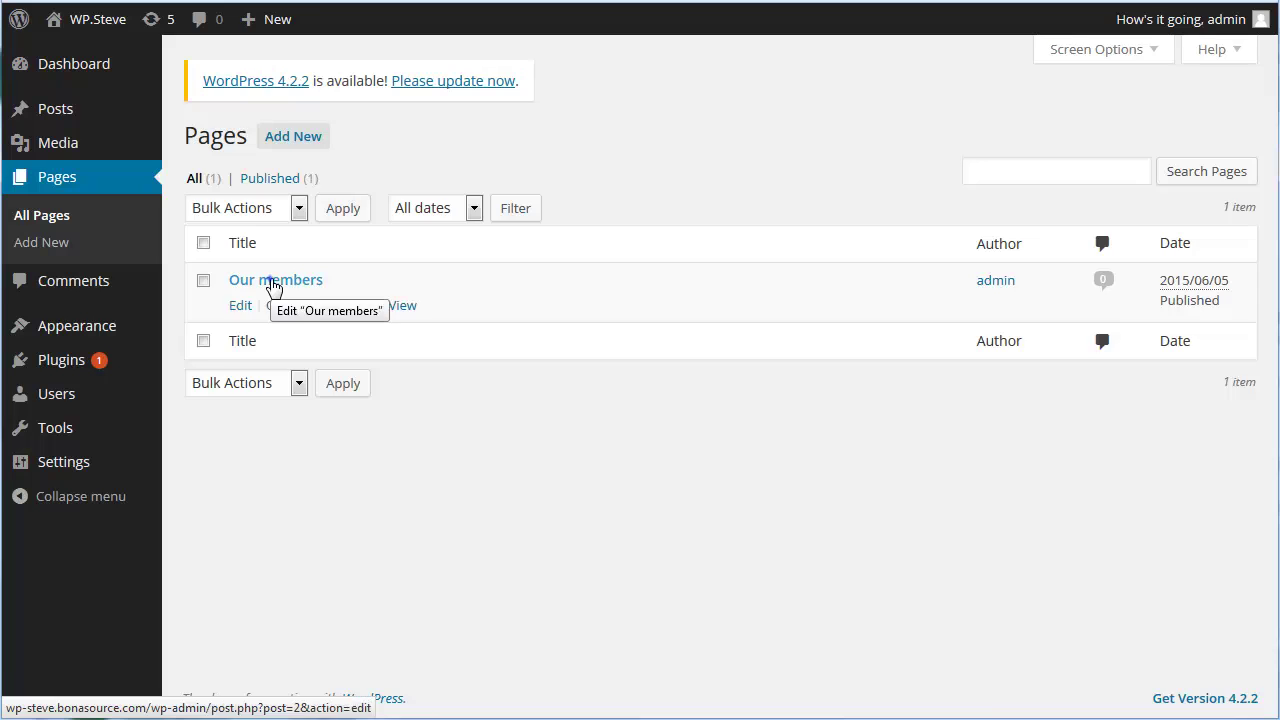
left_click(271, 282)
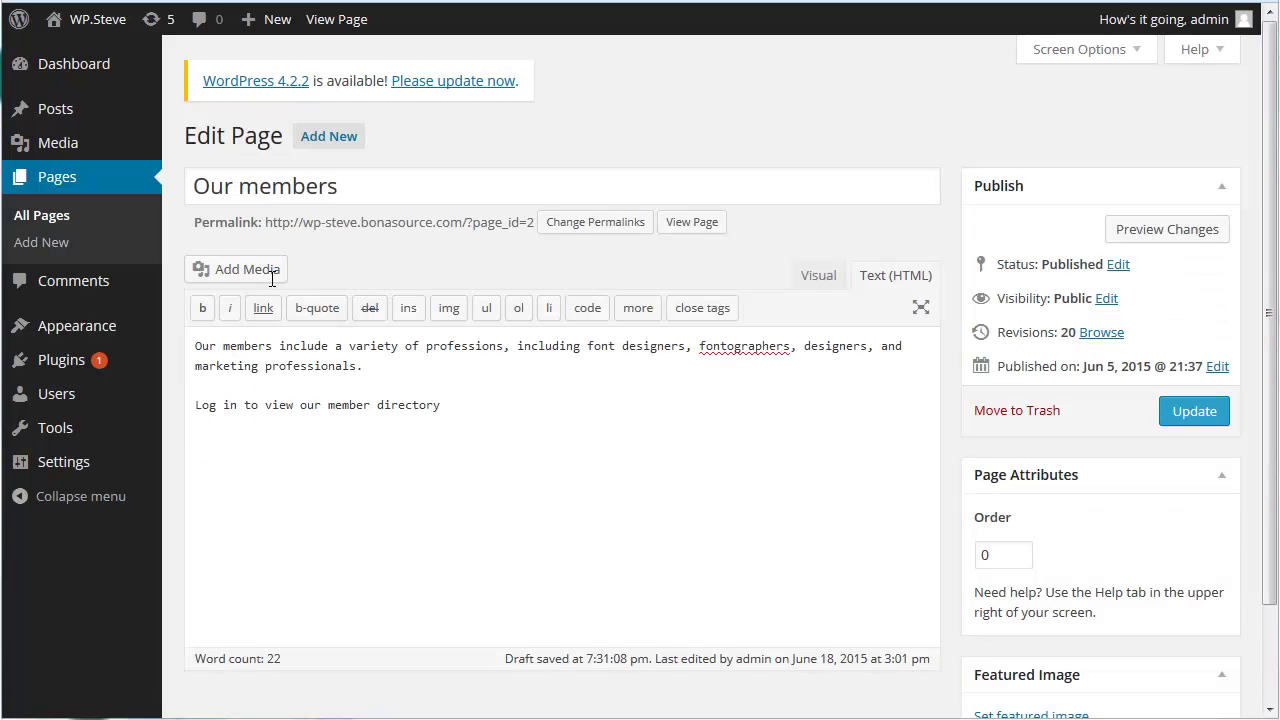
left_click(197, 445)
type("[wa_login login_label=\"Log in\" redirect_page=\"/\"]")
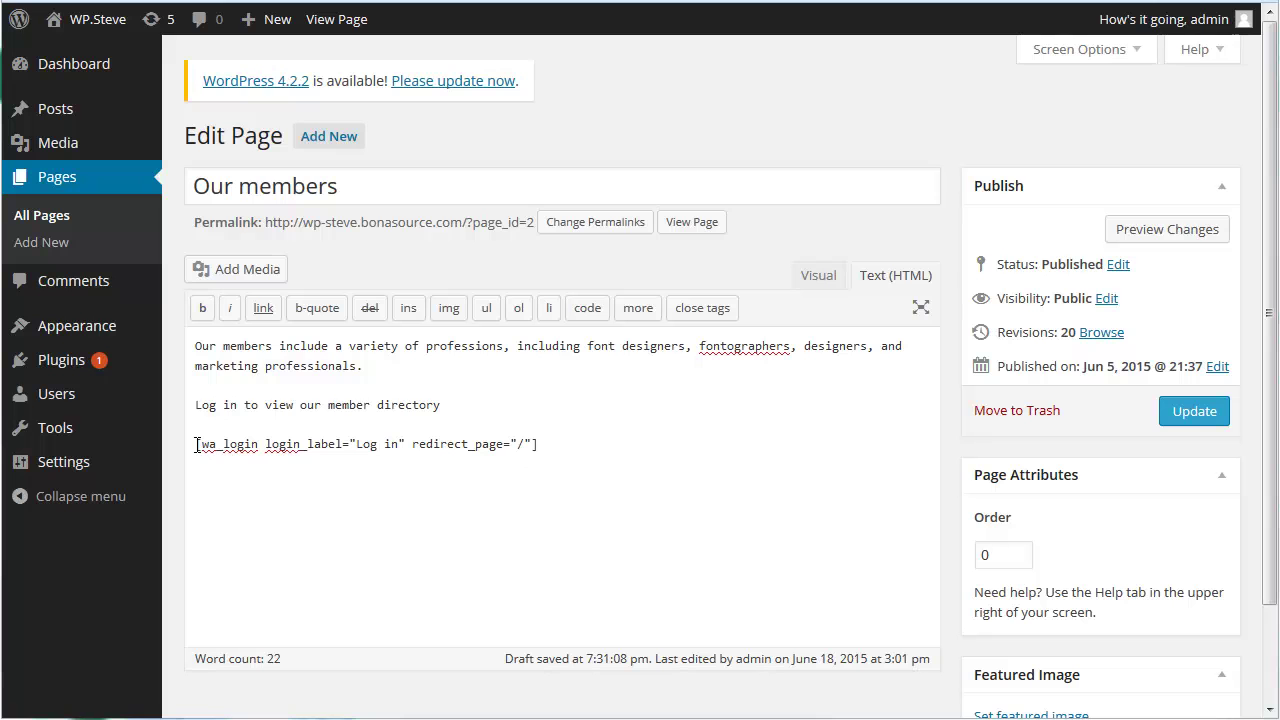
- Paste the [wa_restricted] block below it and change its roles to 'not:Gold, Silver'
left_click(197, 483)
type("[wa_restricted roles=\"Gold, Silver\" login_label=\"Log in\" message=\"Log on to view restricted content.\"] Restricted content. [/wa_restricted]")
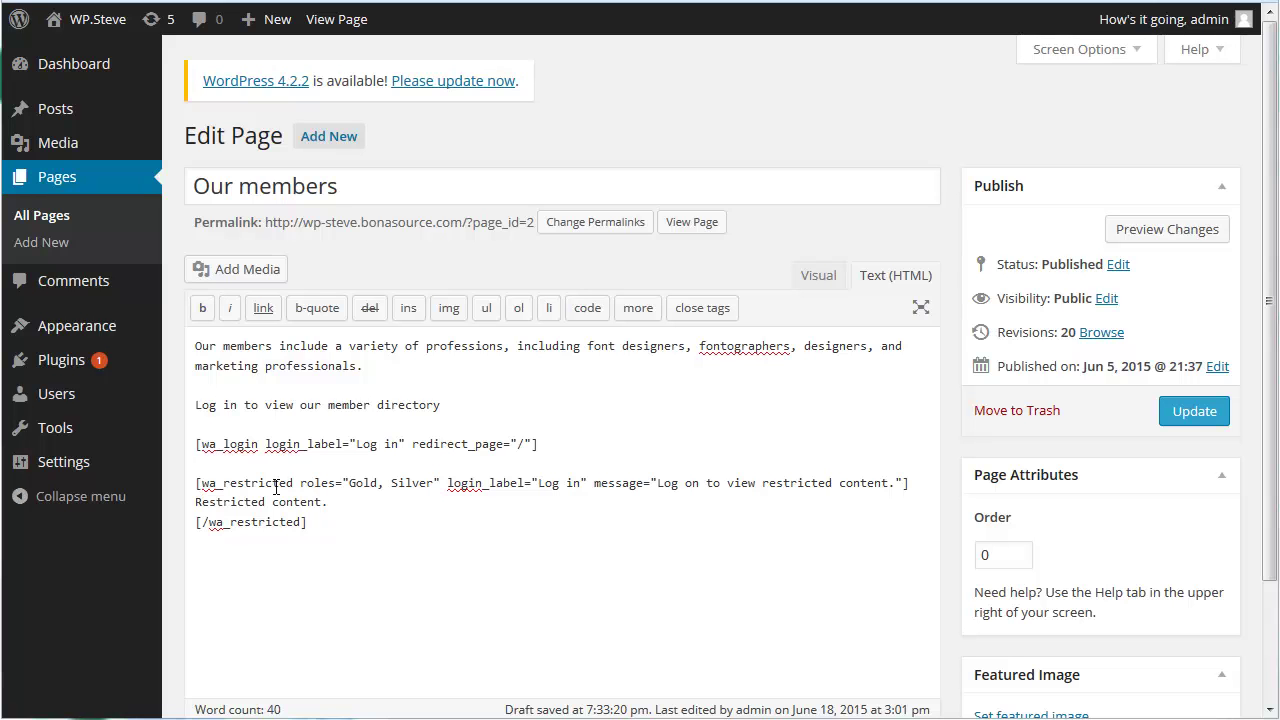
left_click(349, 484)
type("not:")
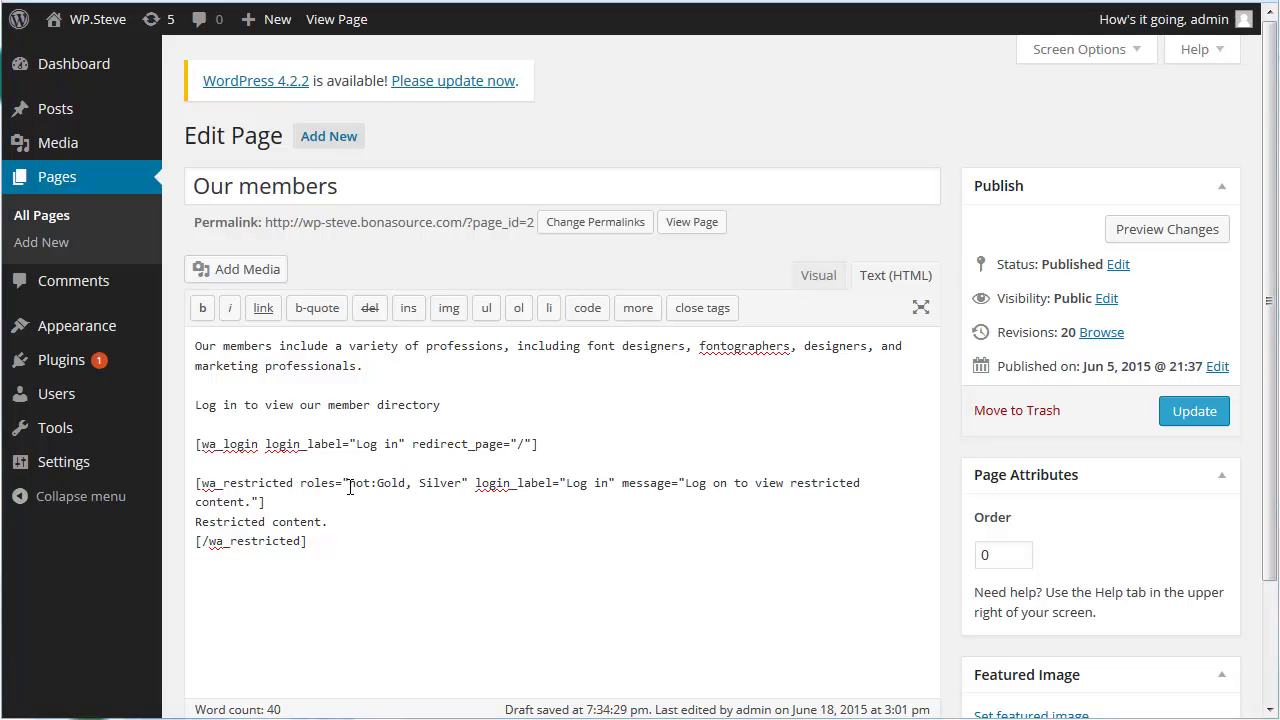
- Replace the [wa_restricted] shortcodes on Our members with the Wild Apricot directory embed code and update the page
left_click(192, 444)
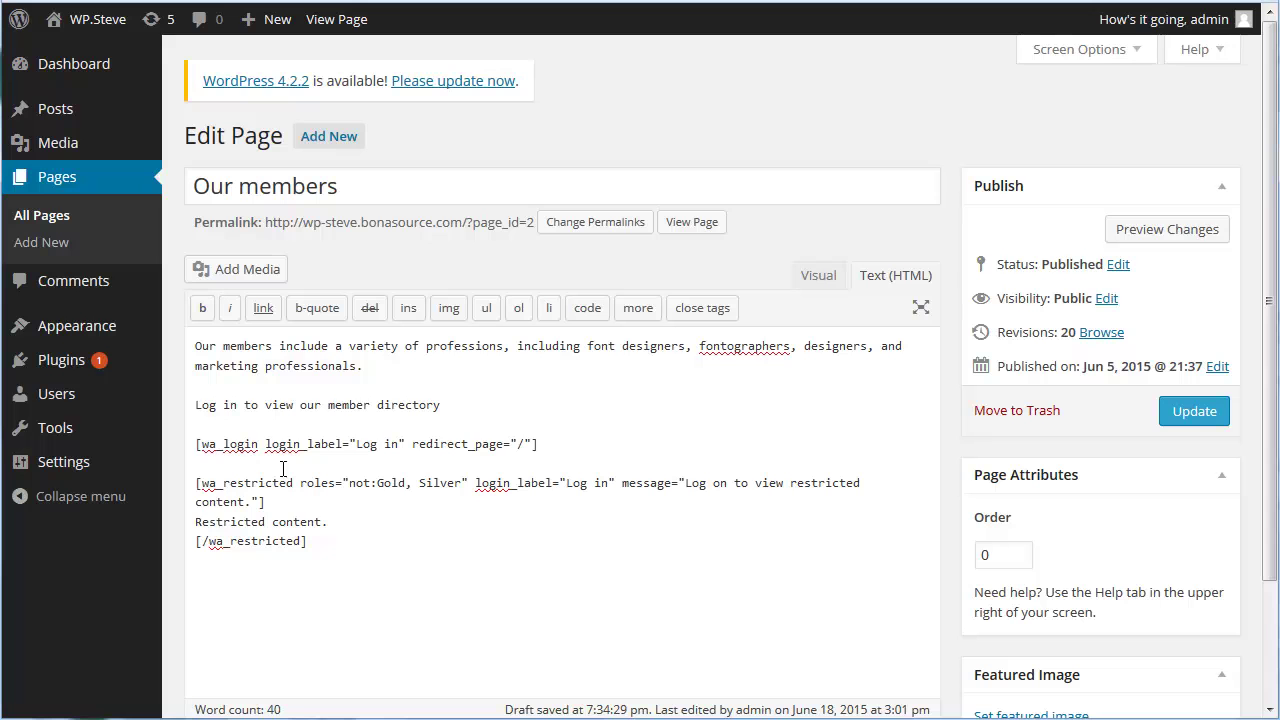
left_click(313, 543, "shift")
type("<iframe width='750px' height='400px' frameborder='no' src='https://aaot19.live.bonasource.com/widget/directory'  onload='tryToEnableWACookies(\"https://aaot19.live.bonasource.com\");' ></iframe><br/><font style='color:#ccc;font-size:9px;font-family: Verdana, Arial, Helvetica, sans-serif;'>Powered by Wild Apricot <a style='color:#ccc' href='http://www.wildapricot.com/features' target='_blank'>Membership Software</a></font><script  type=\"text/javascript\" language=\"javascript\" src=\"https://aaot19.live.bonasource.com/Common/EnableCookies.js\" ></script>")
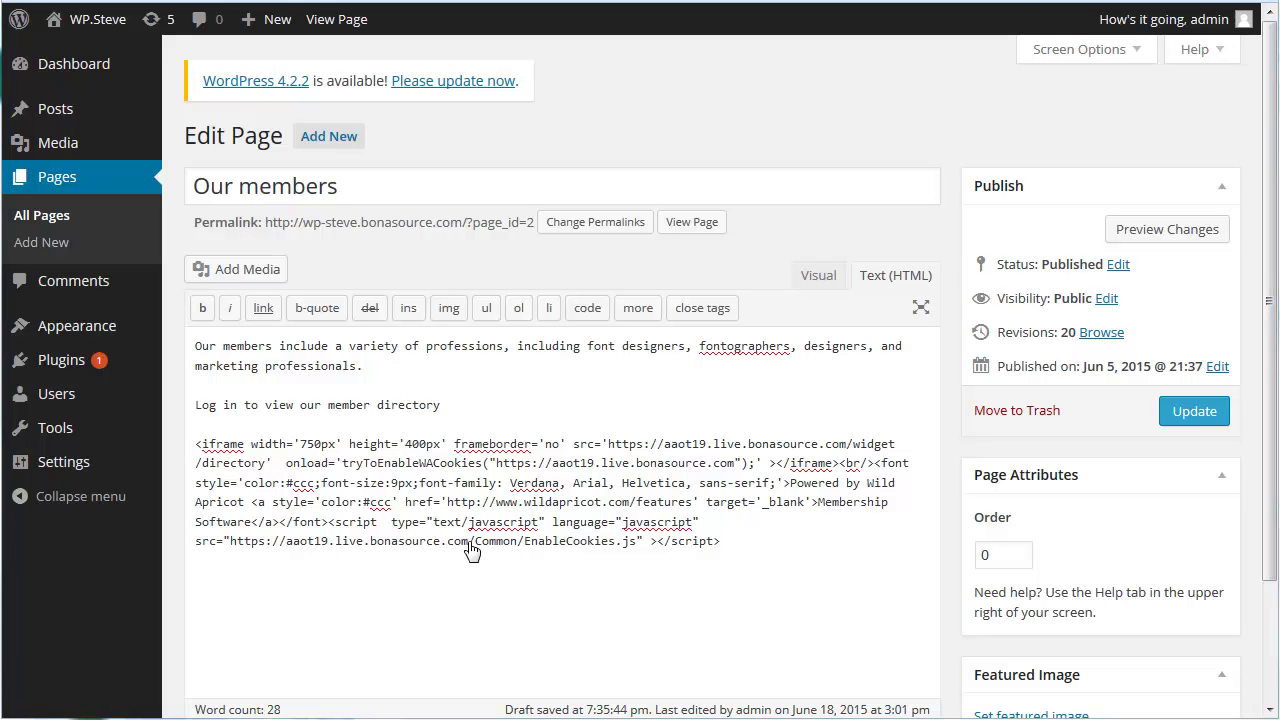
left_click(1196, 421)
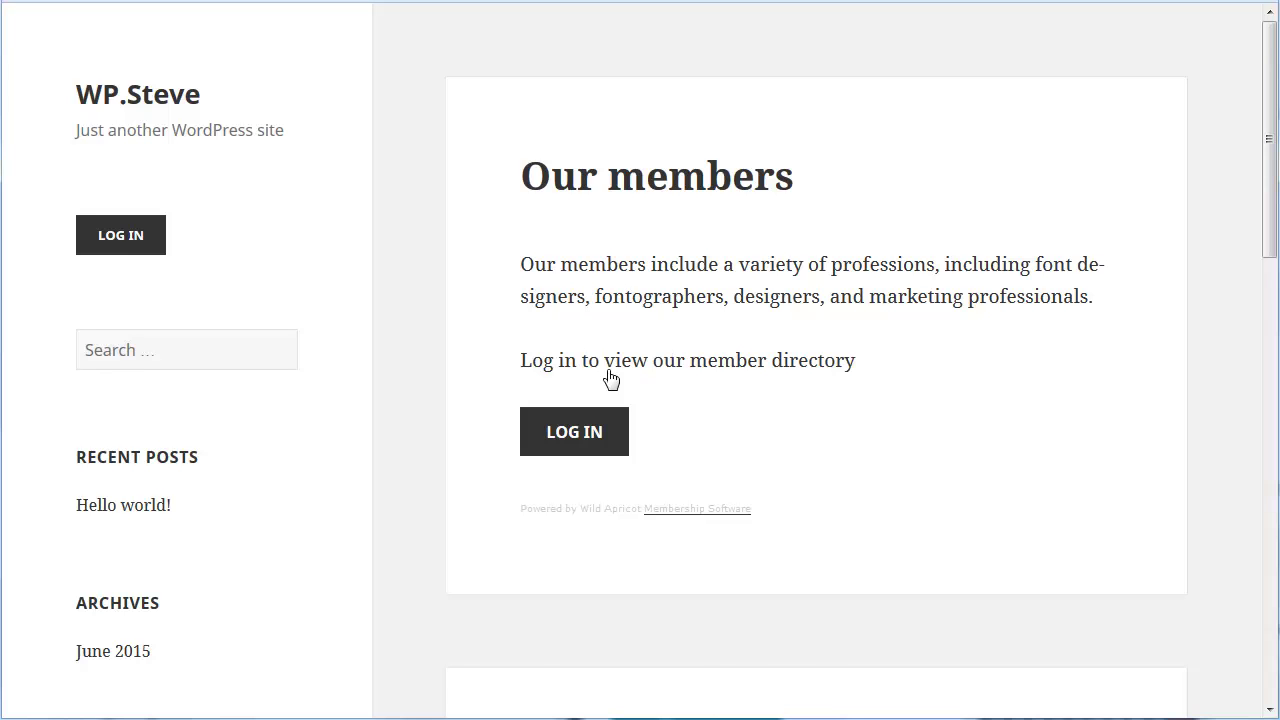
- Sign in with the member's Wild Apricot email and password from the Our members page
left_click(561, 447)
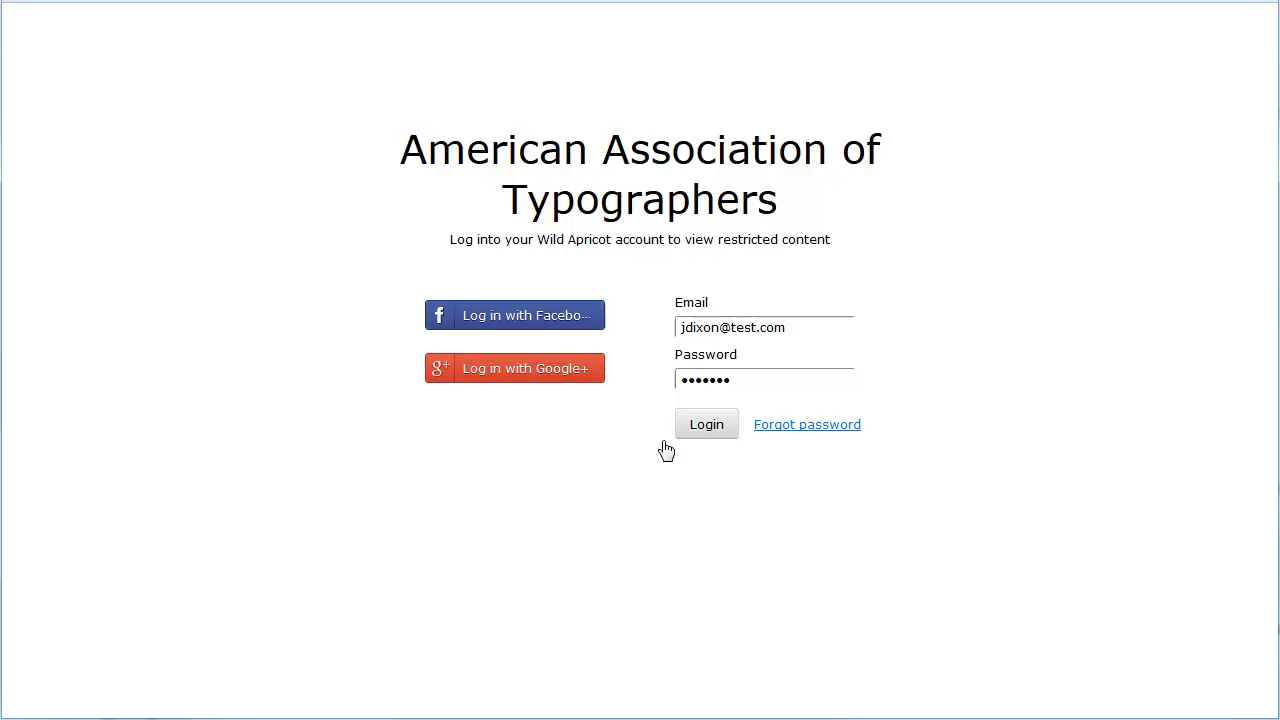
left_click(696, 436)
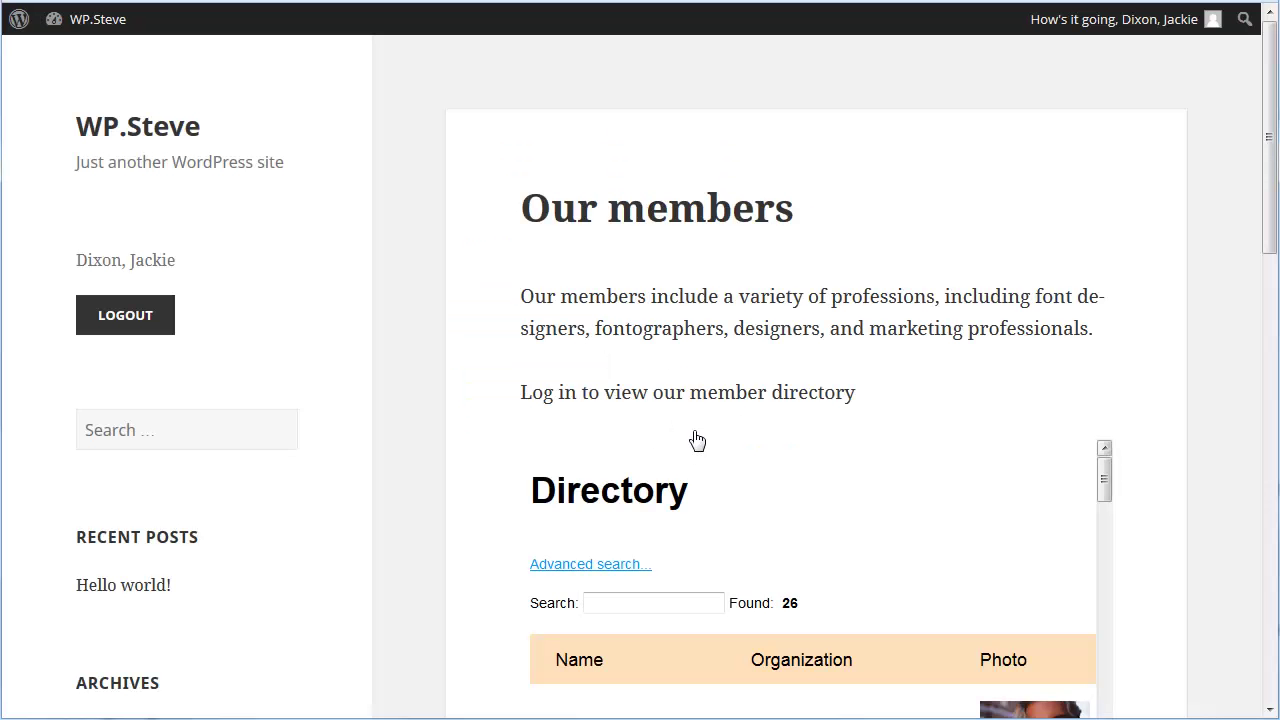